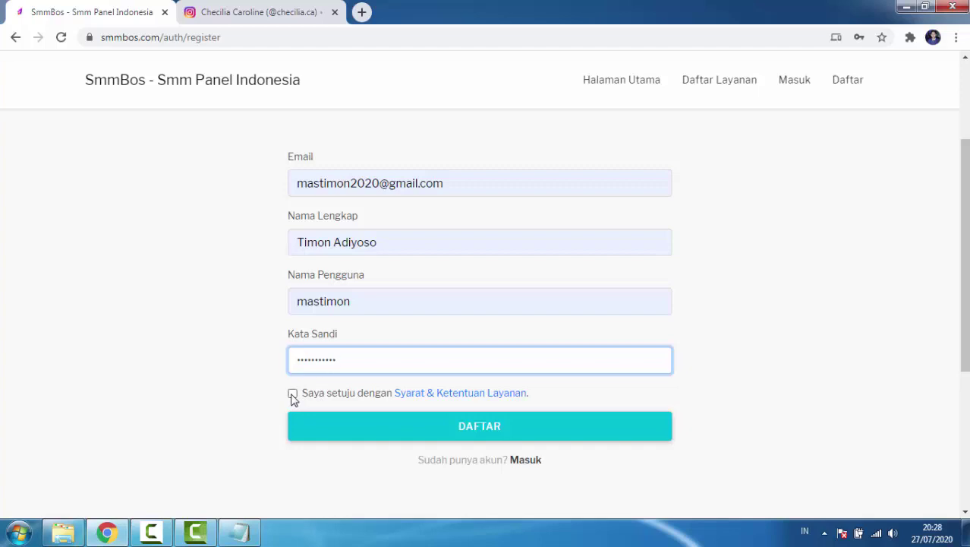
Step: Submit the registration form with the service terms accepted, and log in with the new account's username and password
click(488, 430)
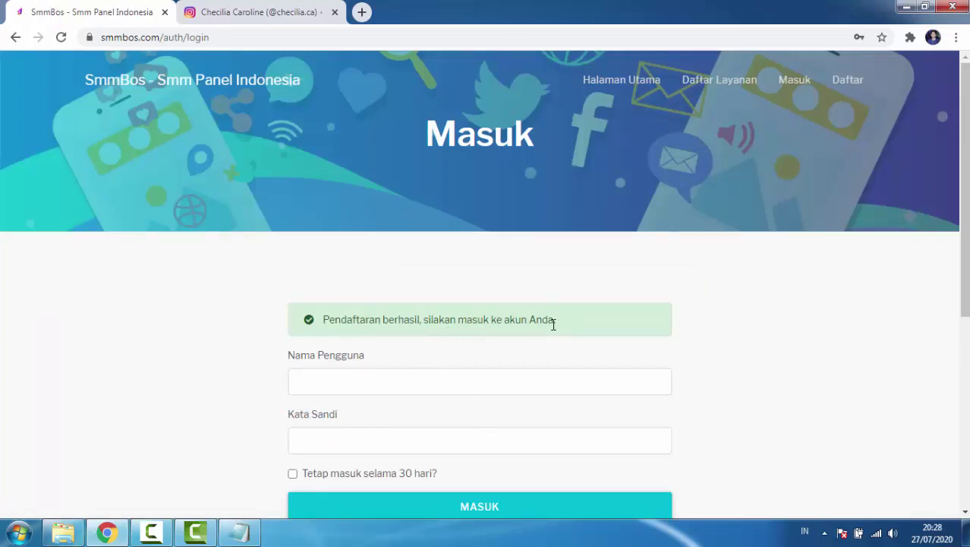
scroll(386, 329, down, 1)
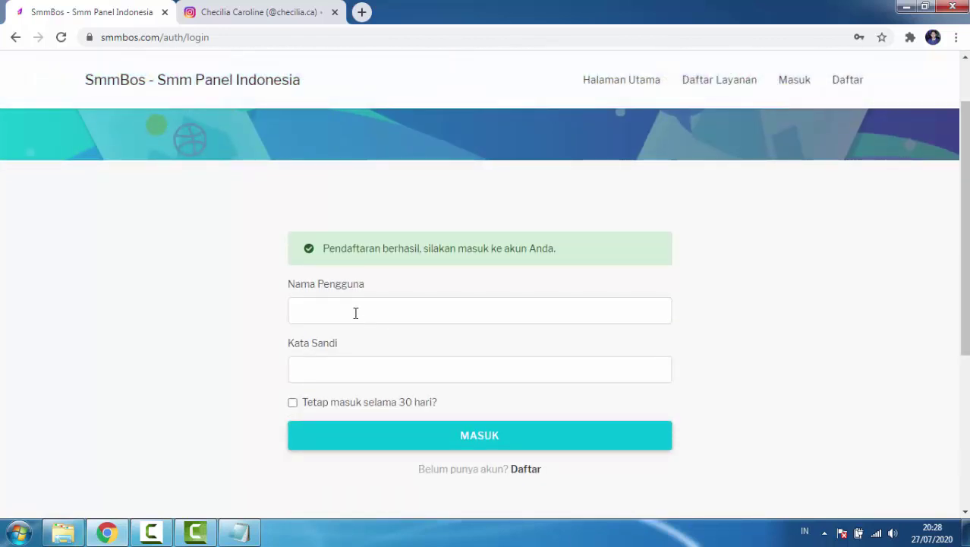
click(356, 313)
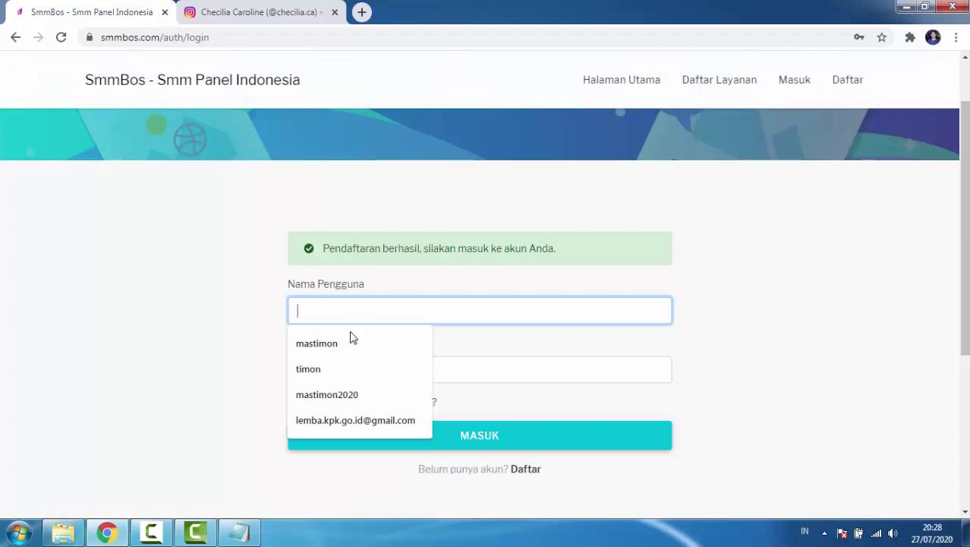
click(351, 345)
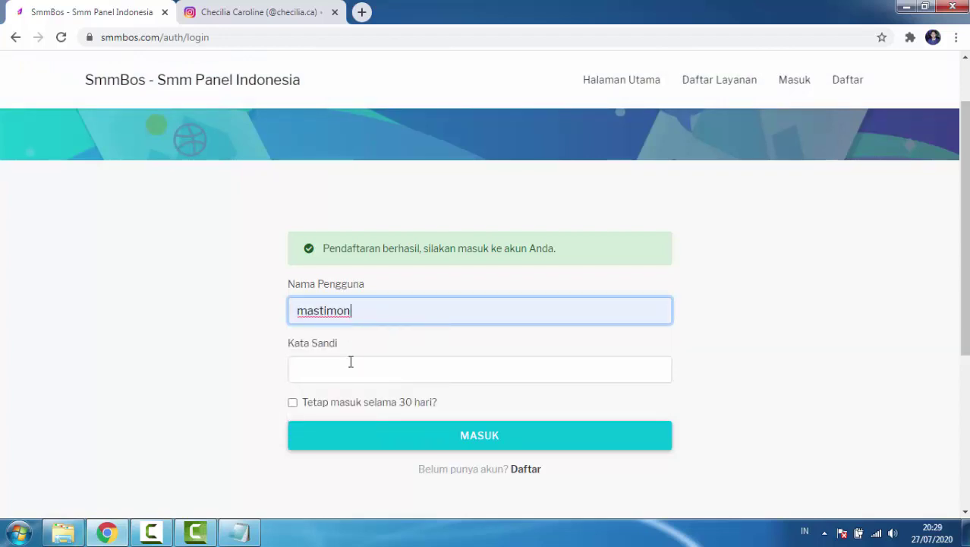
click(348, 366)
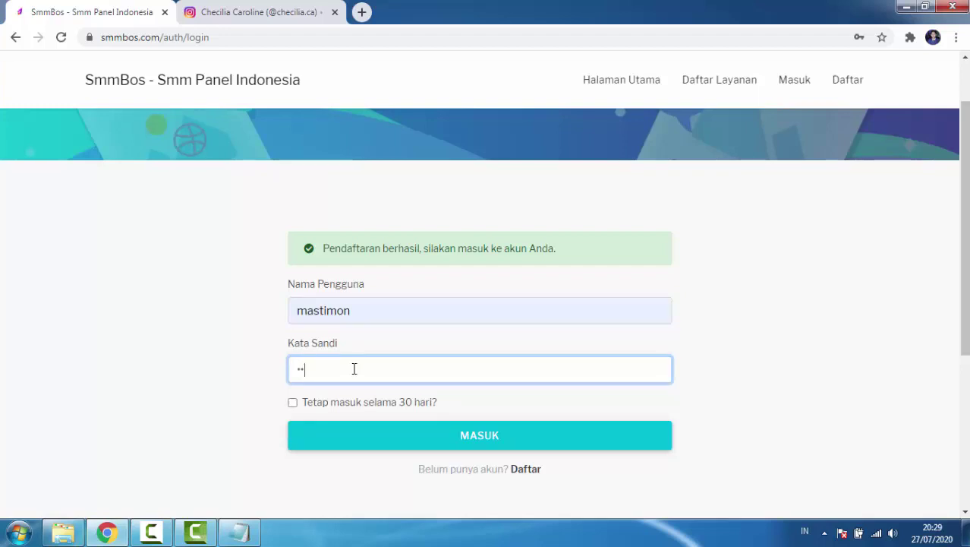
text(•••••••••••)
click(480, 436)
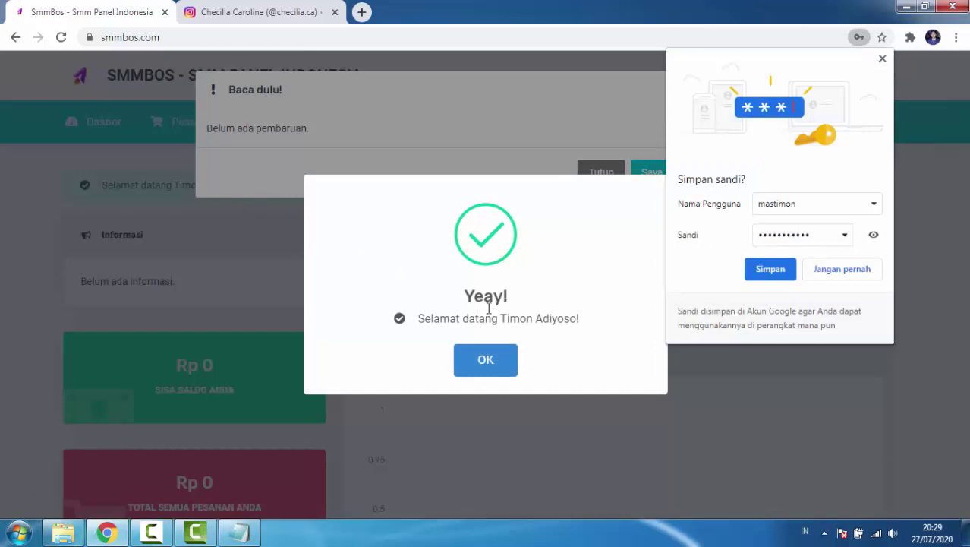
Step: Dismiss the welcome message and the "Baca dulu!" notice, declining to save the password in the browser
click(487, 362)
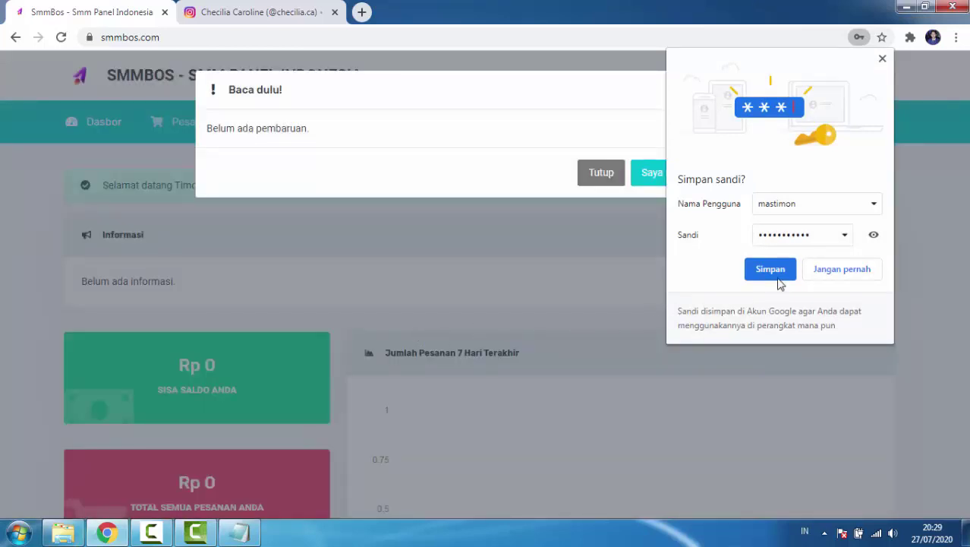
click(842, 275)
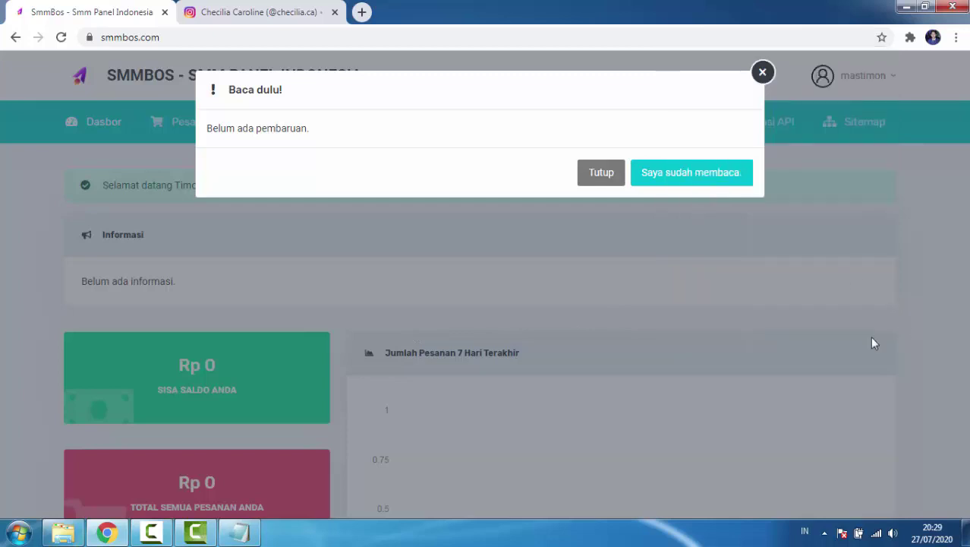
click(601, 173)
Step: Open the deposit request page (Deposit/Isi Saldo) and close its "Baca dulu!" notice
scroll(169, 336, down, 1)
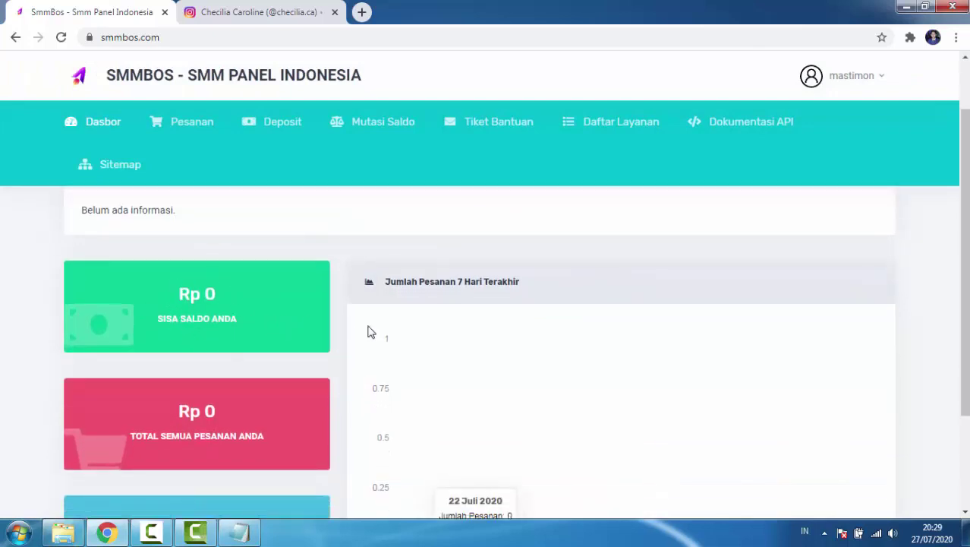
scroll(607, 355, up, 1)
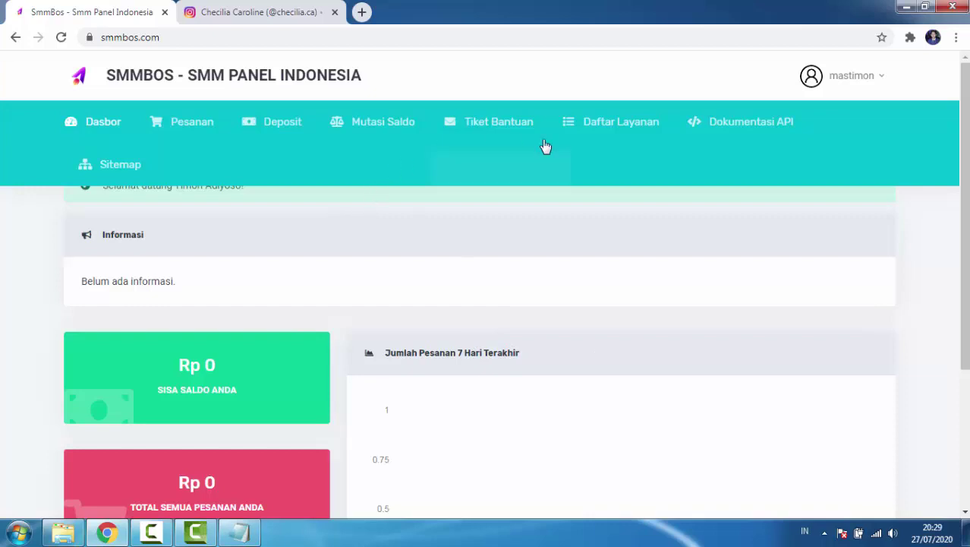
mouse_move(508, 144)
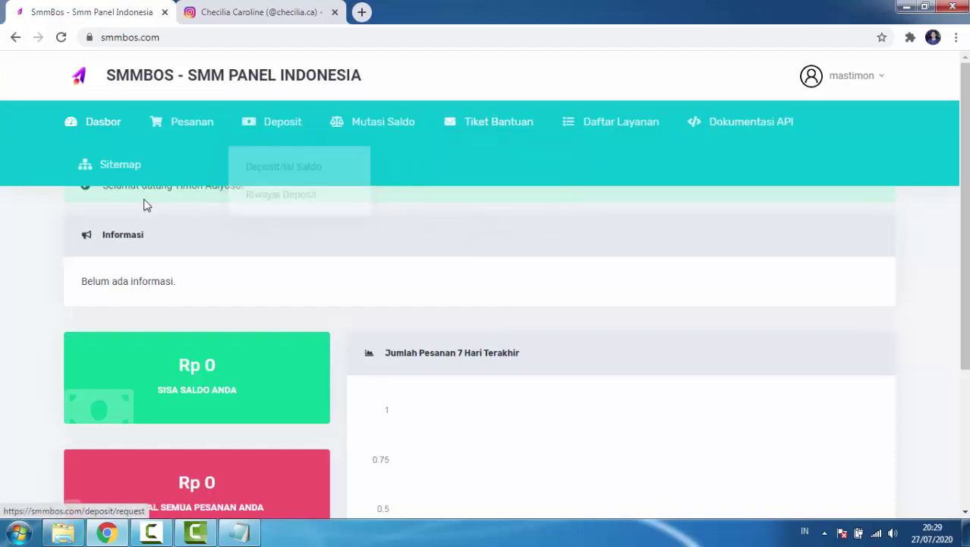
mouse_move(189, 131)
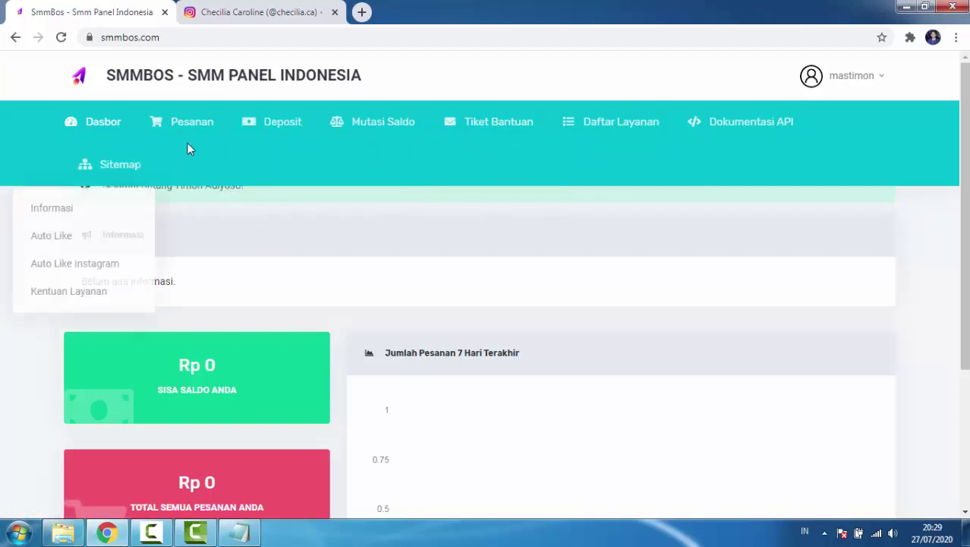
mouse_move(275, 132)
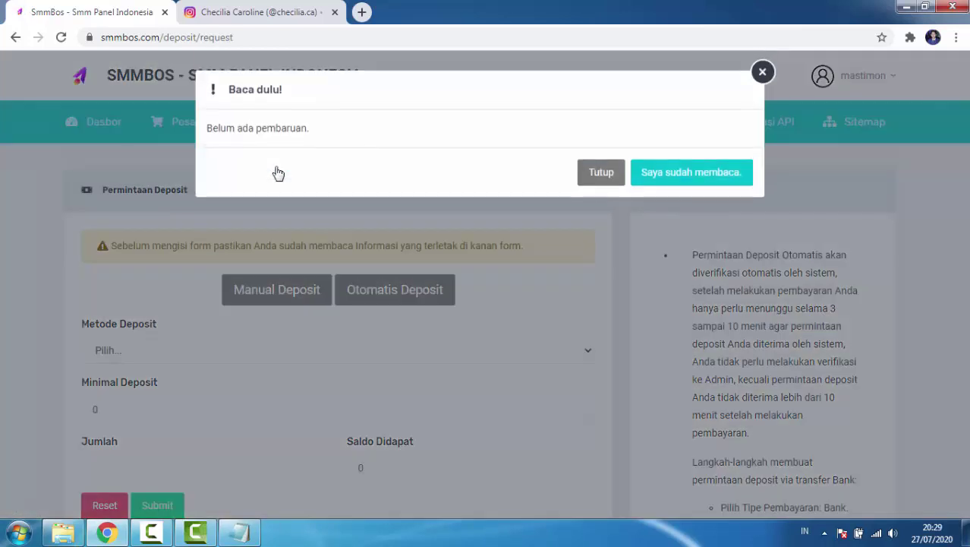
click(589, 172)
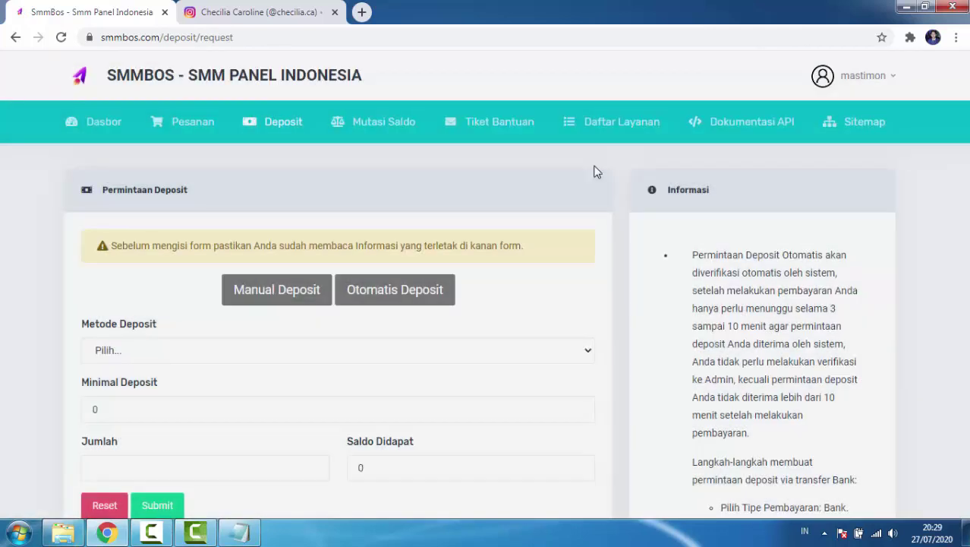
Step: Fill in an Otomatis Deposit request using the Transfer Bank method with an amount of 100000
scroll(612, 297, down, 1)
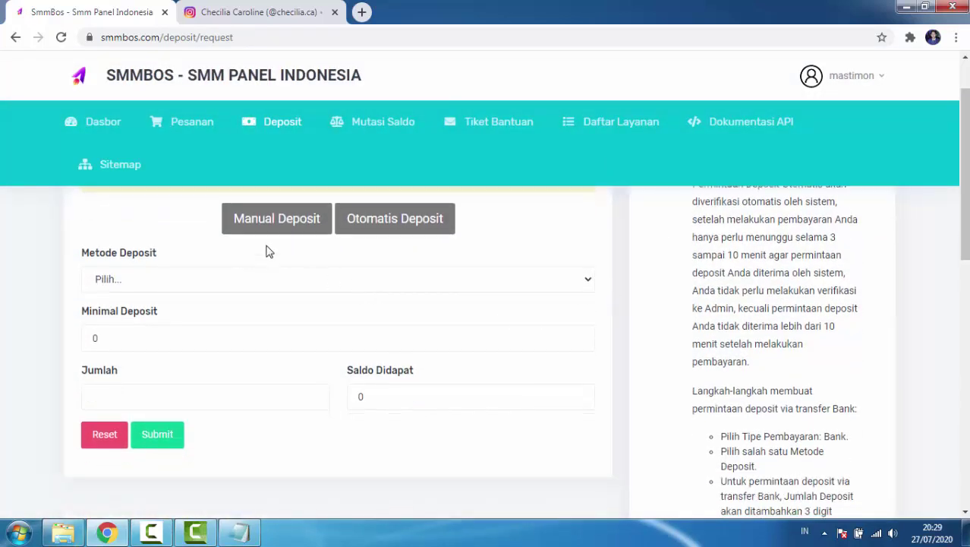
click(387, 222)
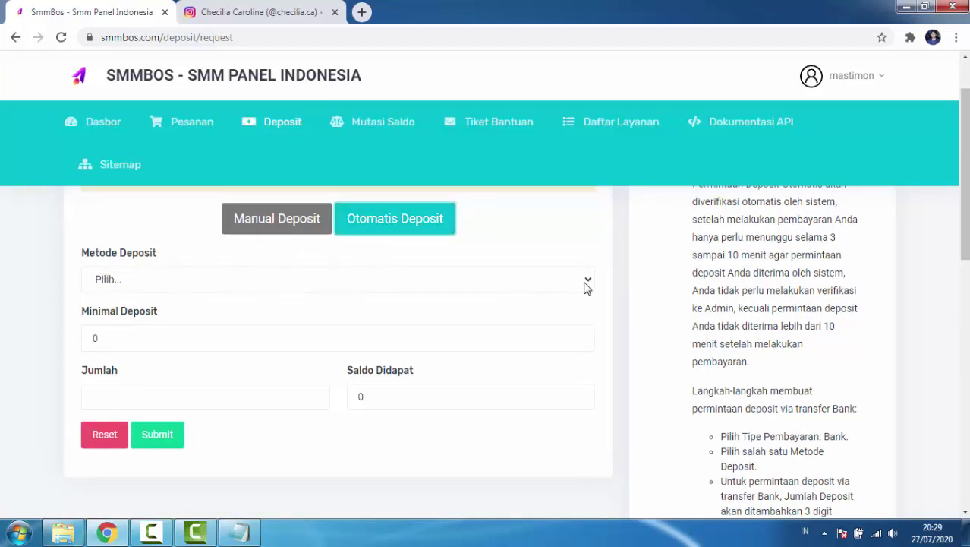
click(587, 283)
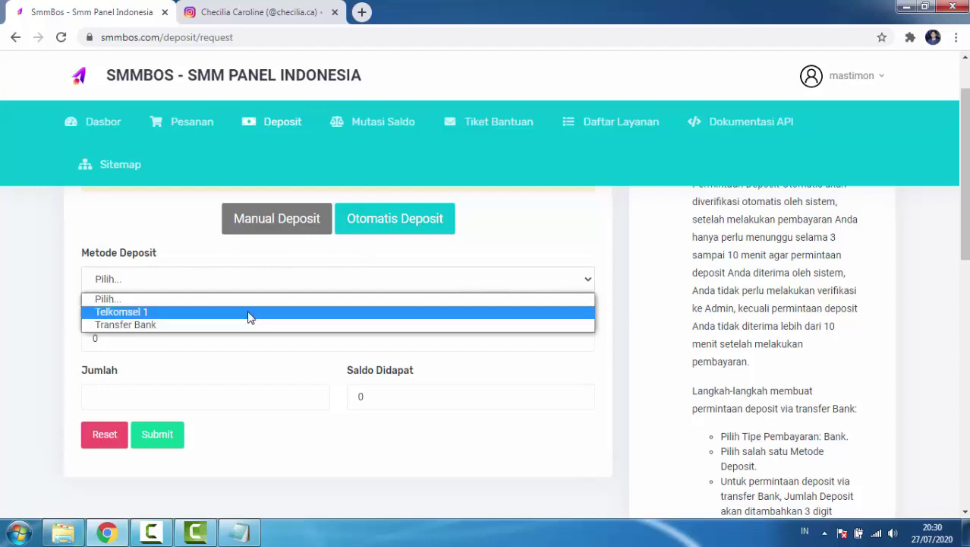
click(176, 324)
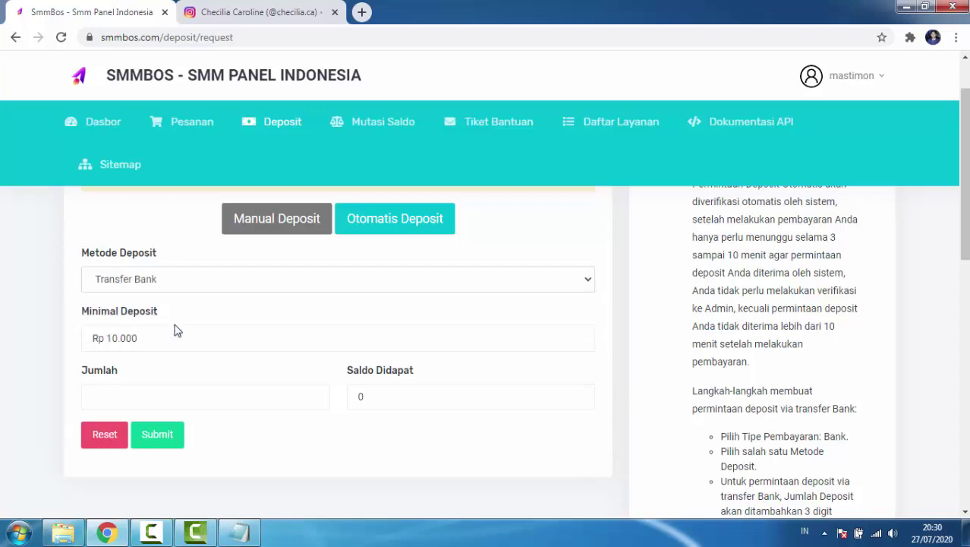
click(110, 391)
text(100)
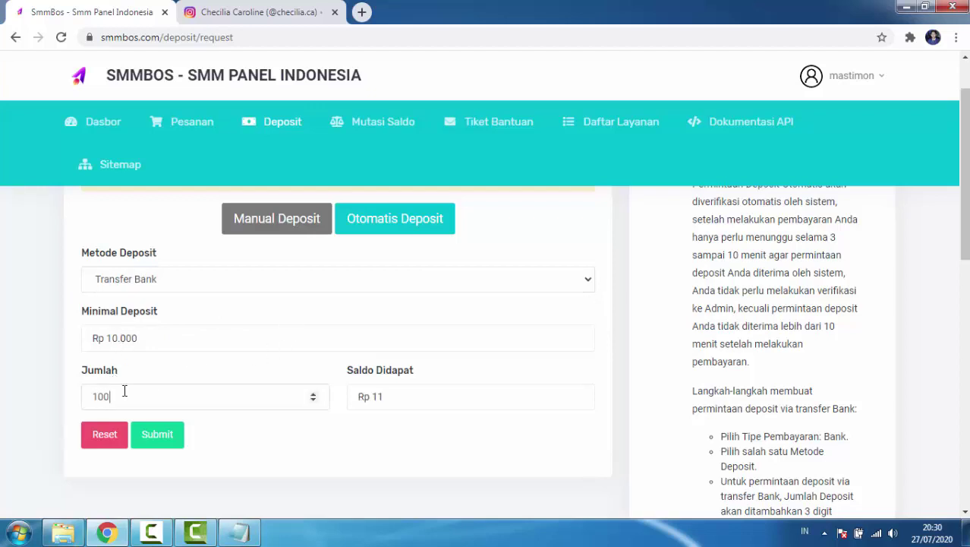
text(000)
Step: Submit the deposit request, and dismiss the success message and the "Baca dulu!" notice
scroll(518, 391, up, 1)
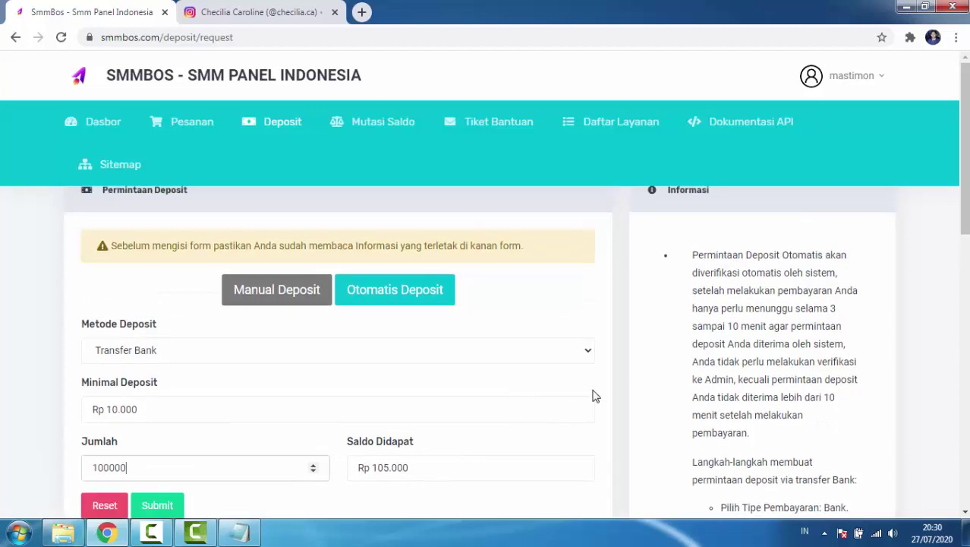
scroll(594, 396, down, 1)
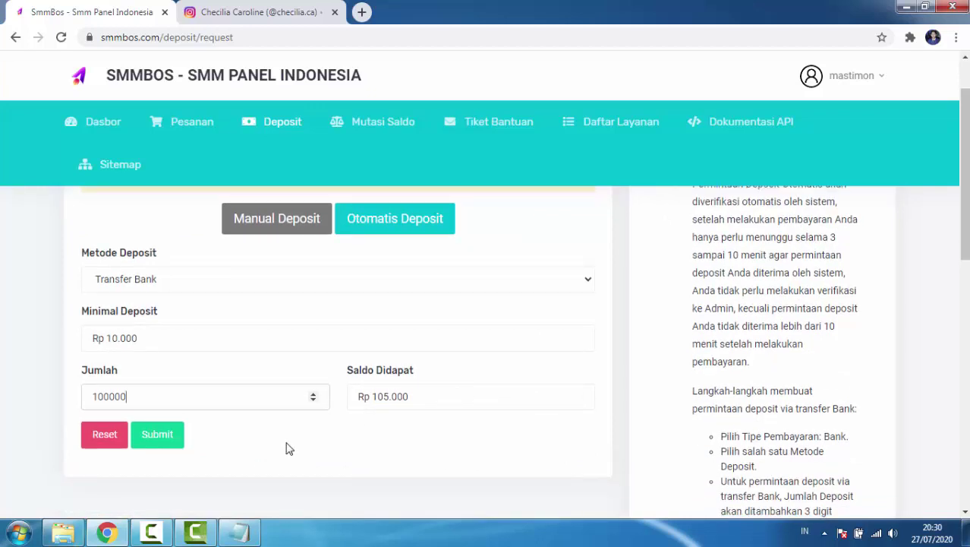
scroll(605, 406, up, 1)
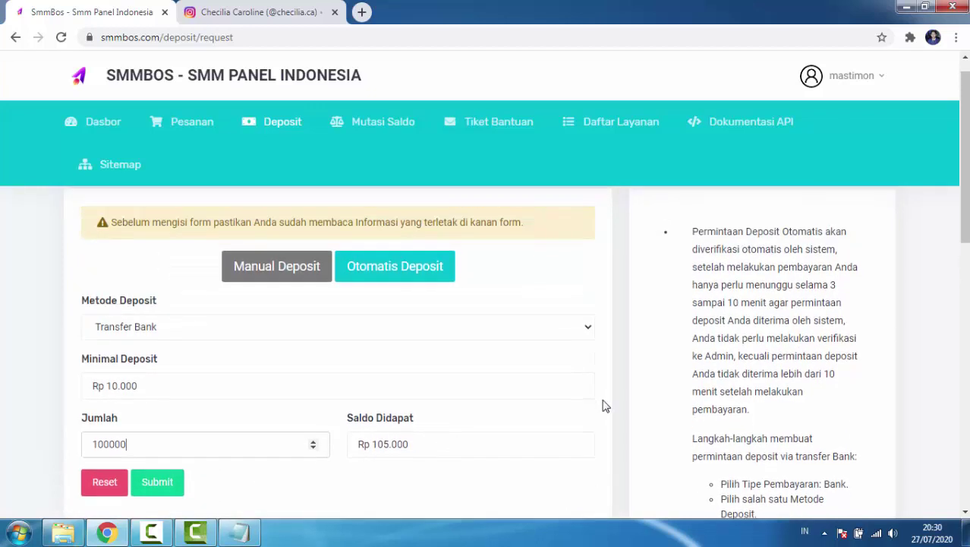
scroll(604, 406, down, 1)
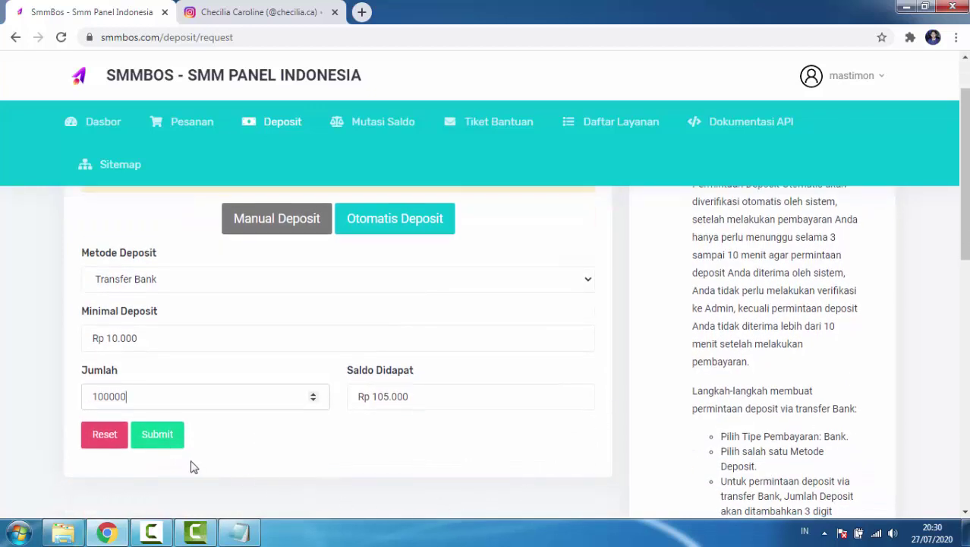
click(157, 435)
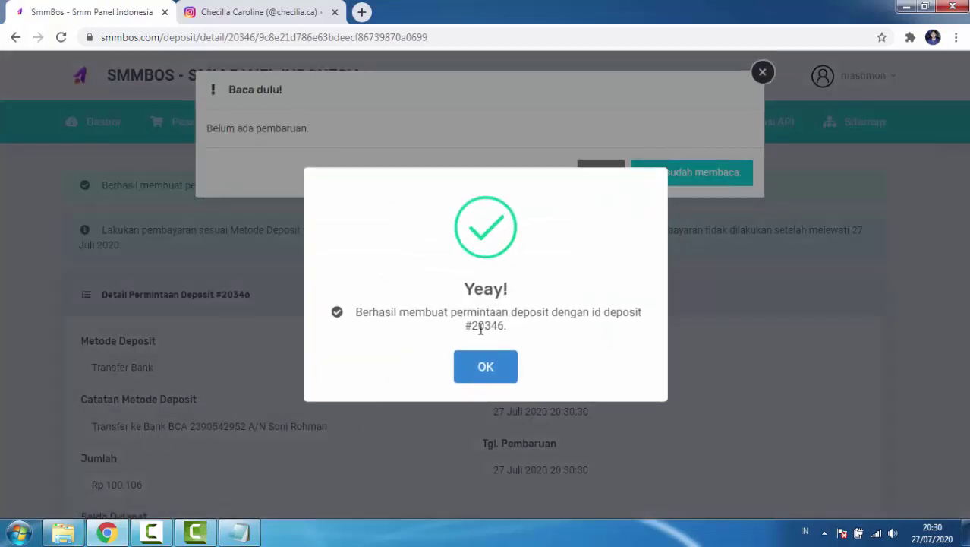
click(483, 369)
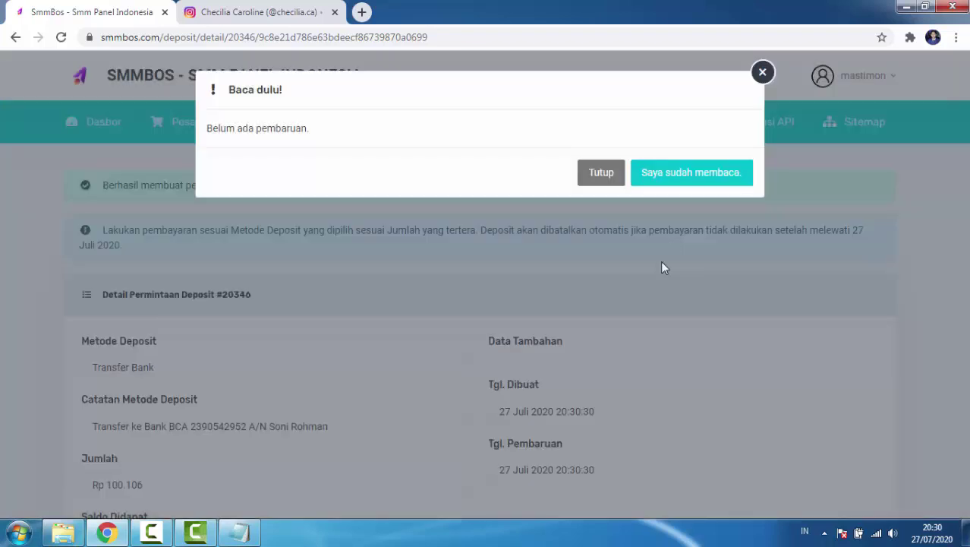
click(686, 174)
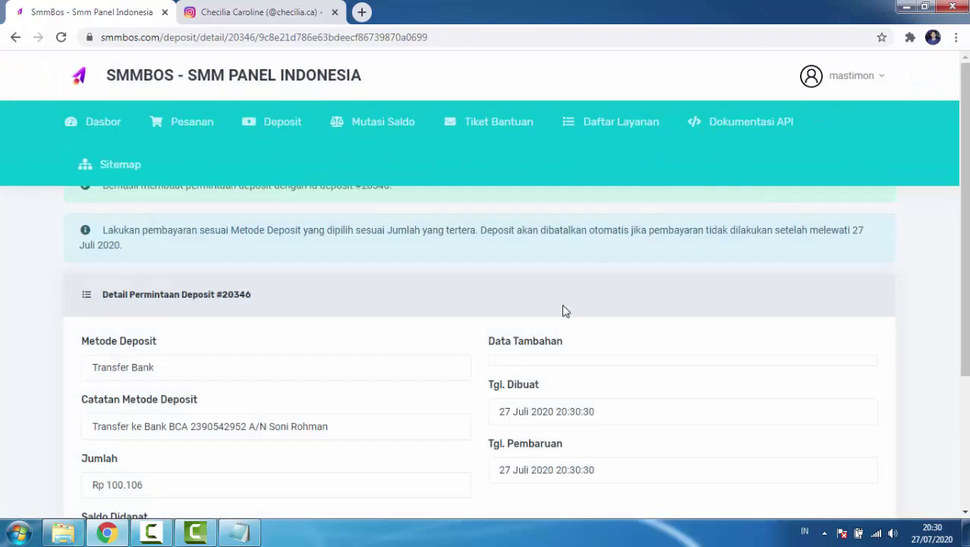
Step: Examine the deposit request details: the destination bank account and holder, the amount to transfer, the balance received and the payment instructions
scroll(552, 325, down, 1)
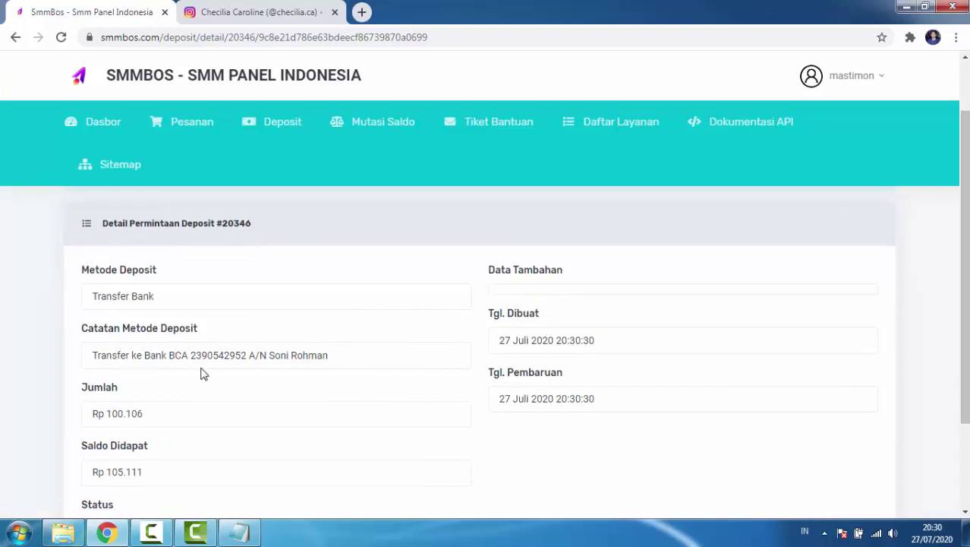
drag(171, 356, 210, 355)
click(238, 355)
mouse_move(329, 355)
mouse_down()
mouse_move(201, 355)
mouse_move(339, 361)
mouse_up()
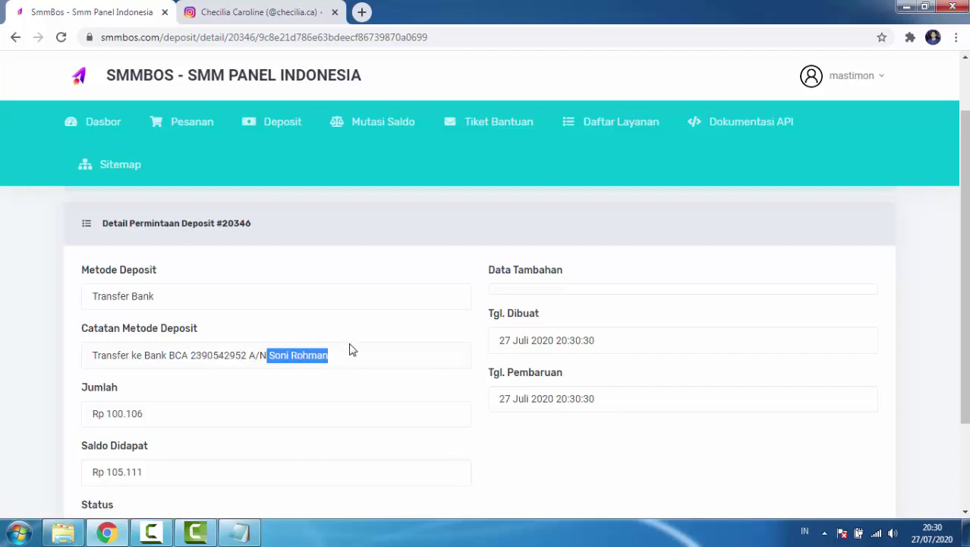
scroll(351, 349, down, 1)
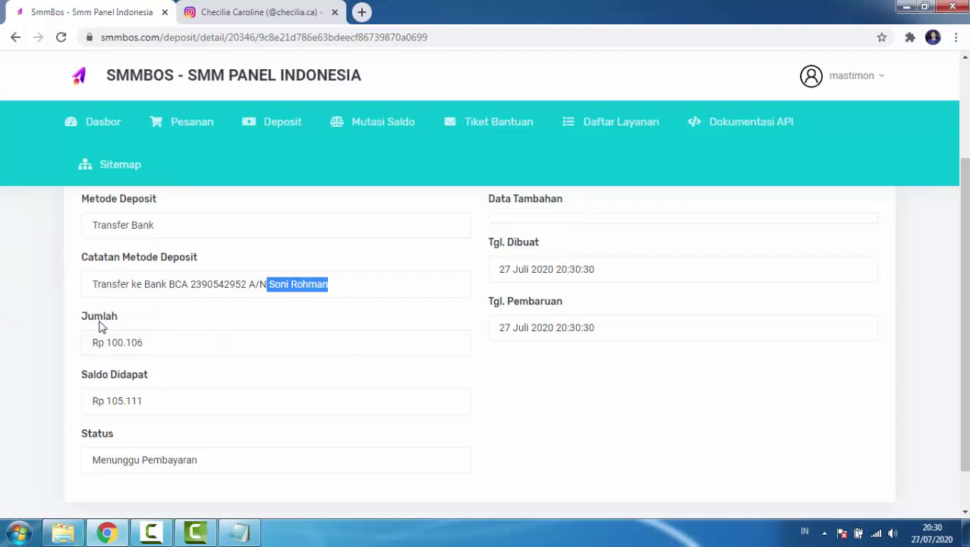
drag(147, 347, 91, 342)
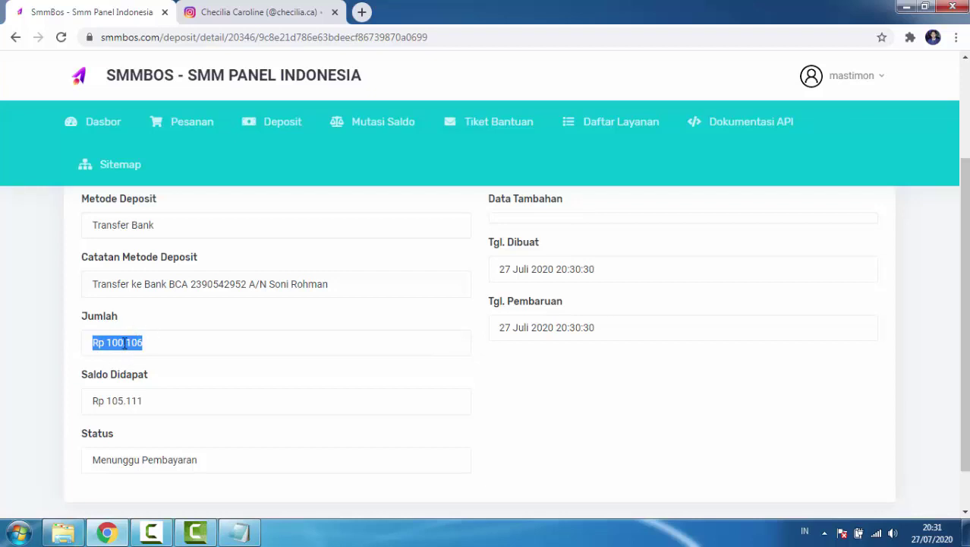
click(124, 344)
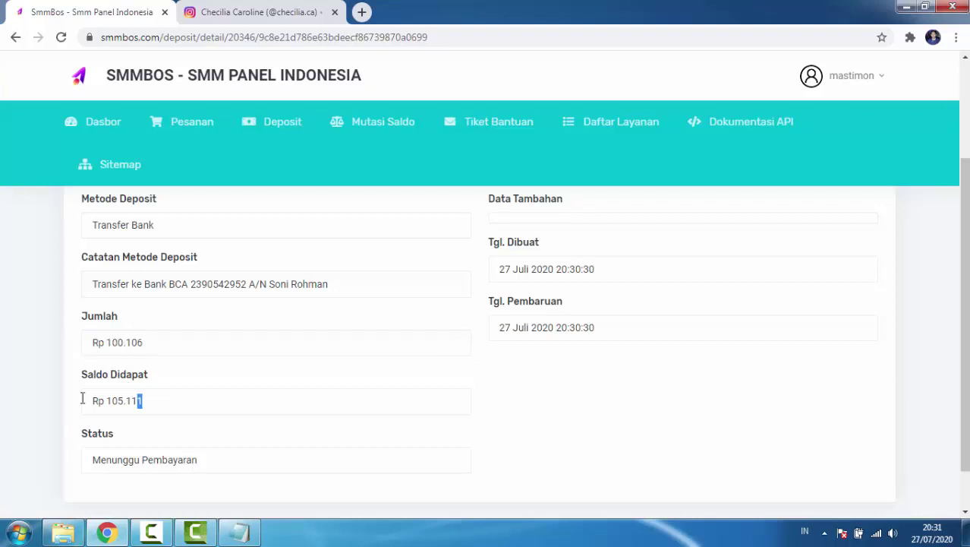
drag(143, 401, 80, 401)
click(132, 342)
drag(152, 345, 340, 328)
scroll(340, 328, up, 1)
scroll(340, 328, up, 2)
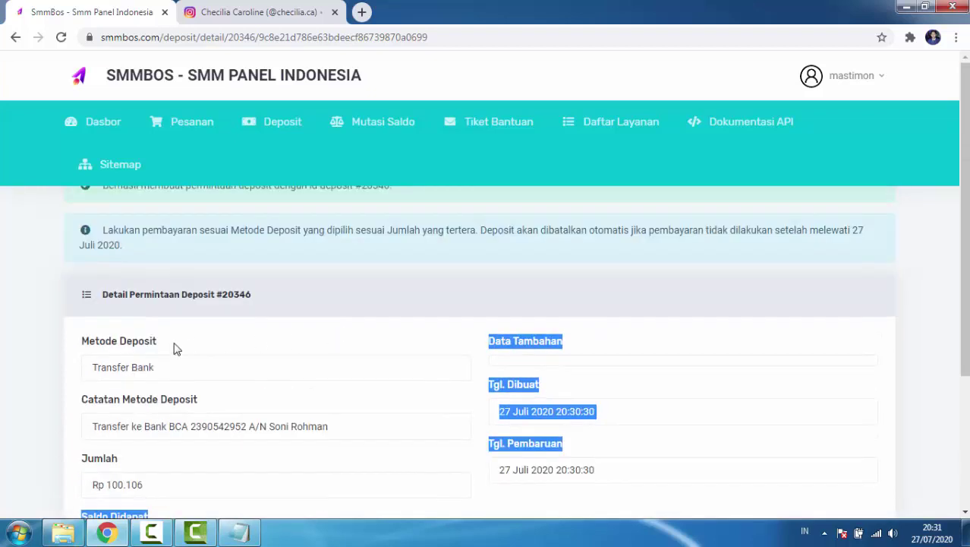
click(279, 426)
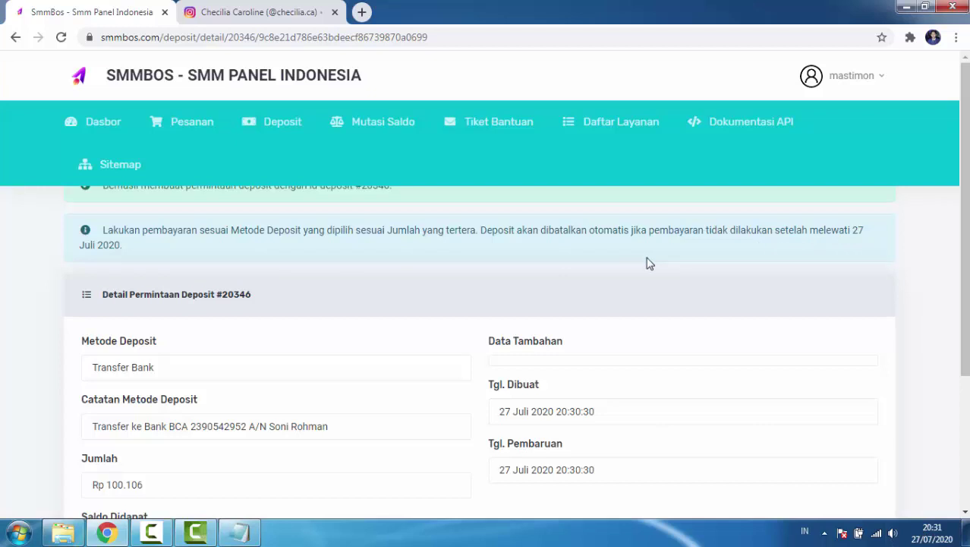
scroll(649, 263, down, 2)
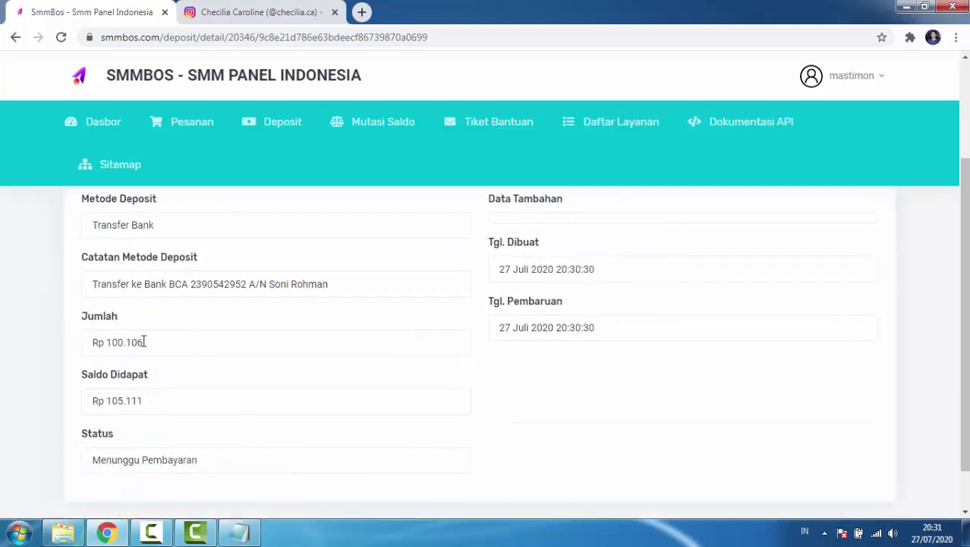
drag(152, 344, 89, 342)
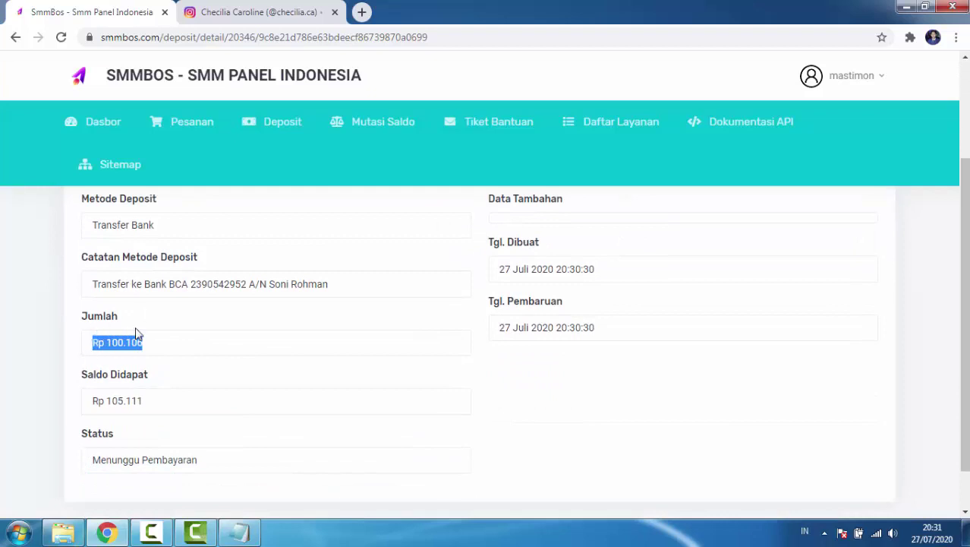
Step: Check the remaining balance on the dashboard (Dasbor), and open the new order form (Pesan Baru)
scroll(334, 328, down, 1)
scroll(334, 328, up, 3)
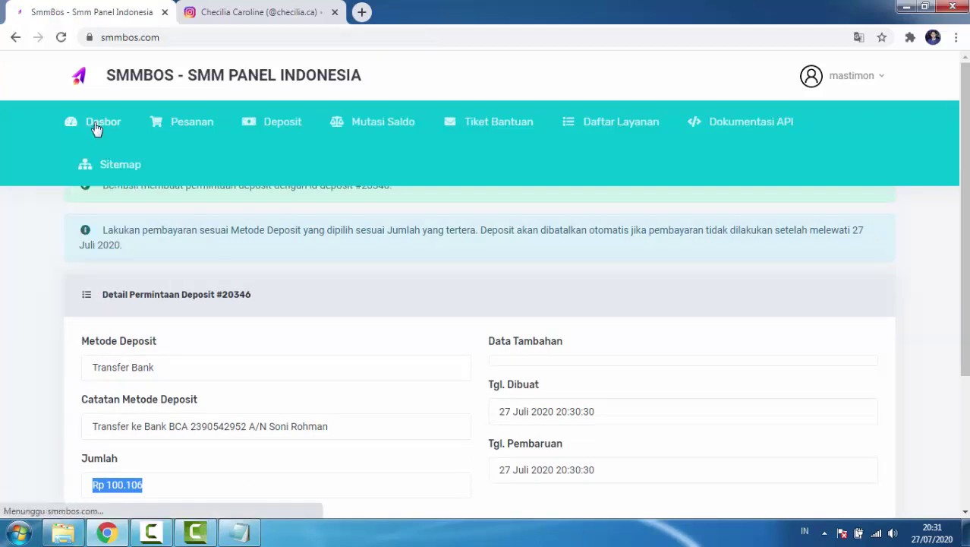
click(3, 308)
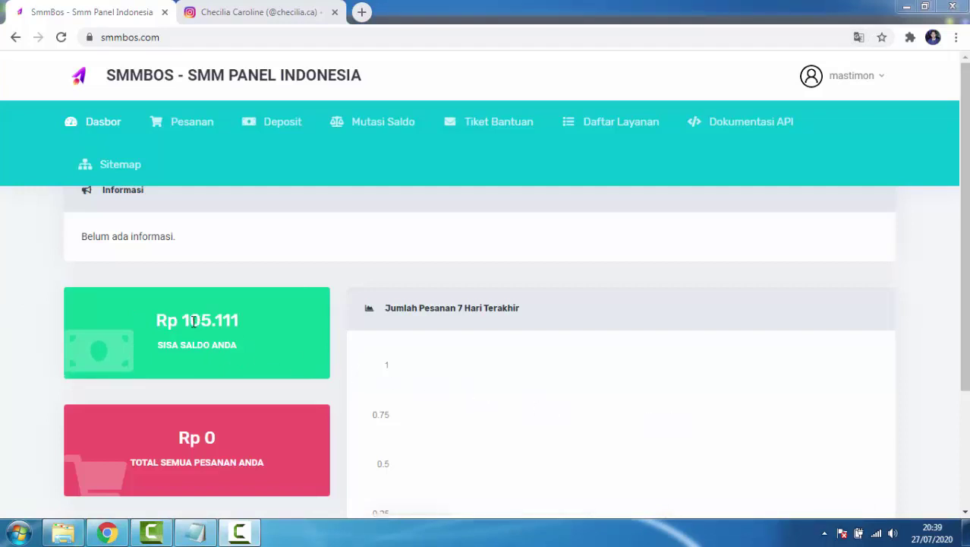
click(192, 134)
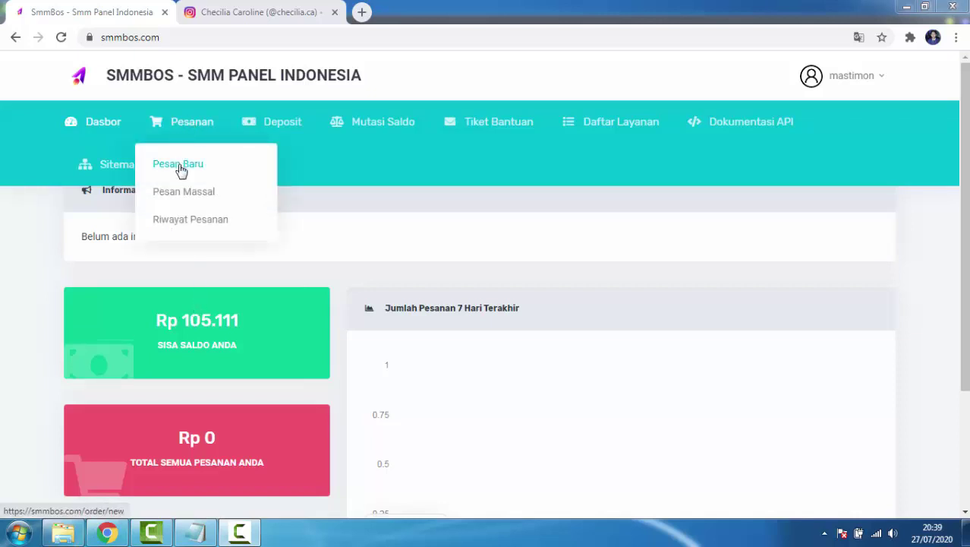
click(179, 164)
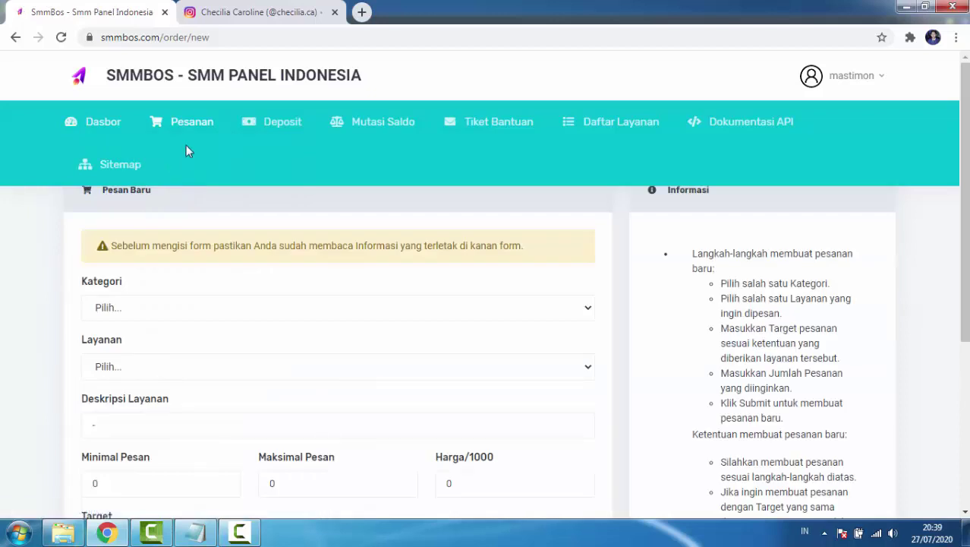
Step: Switch to the open Instagram profile and copy its username
click(245, 13)
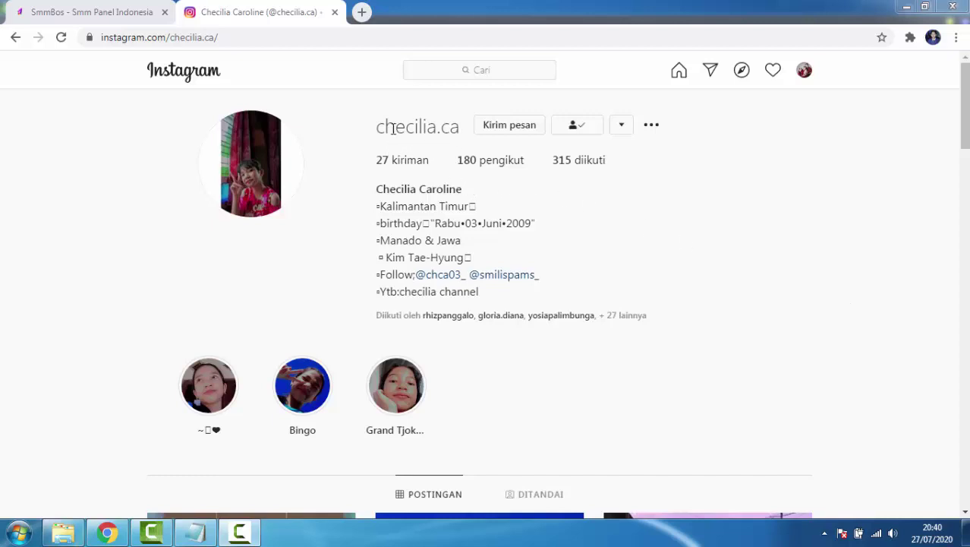
drag(377, 127, 458, 127)
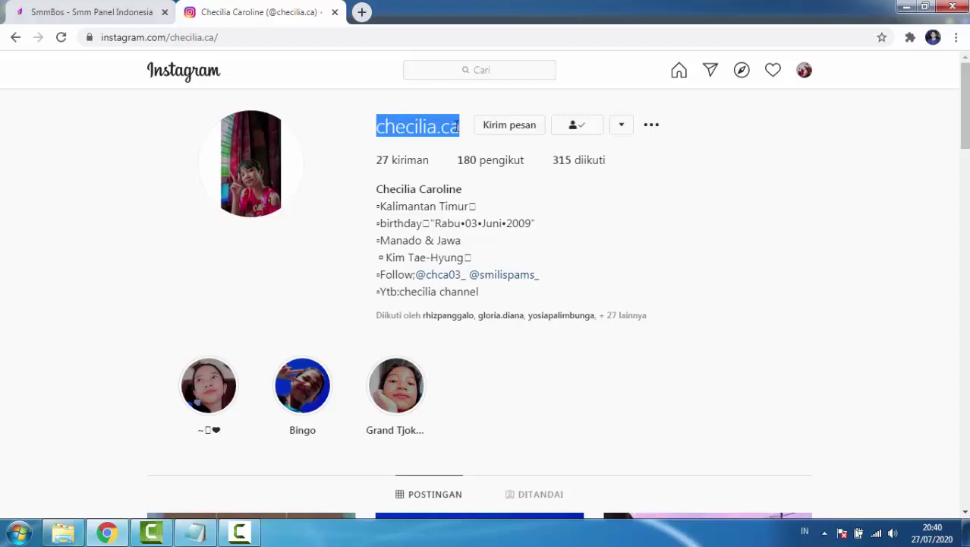
right_click(438, 127)
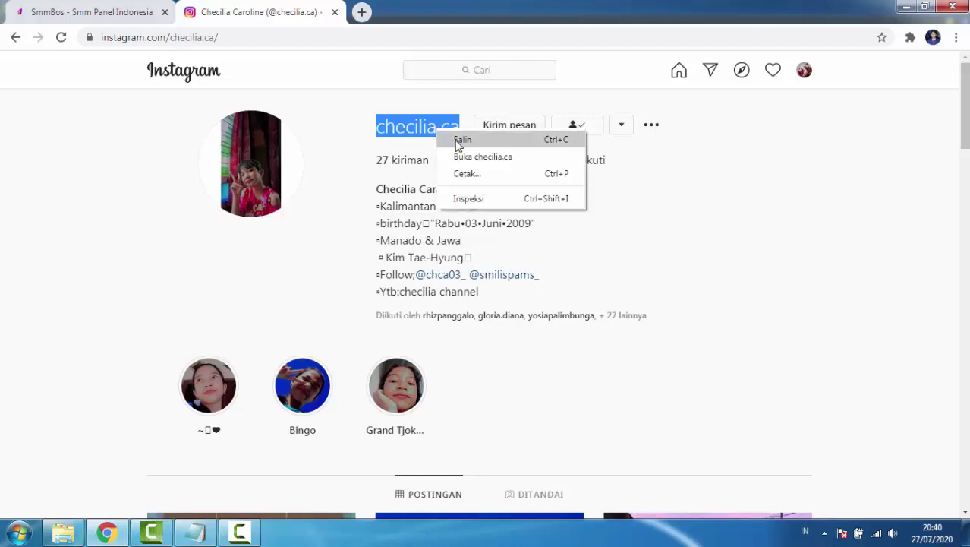
click(458, 140)
Step: Paste the copied Instagram username into the Target field of the SmmBos order form and compare it with the profile
click(95, 15)
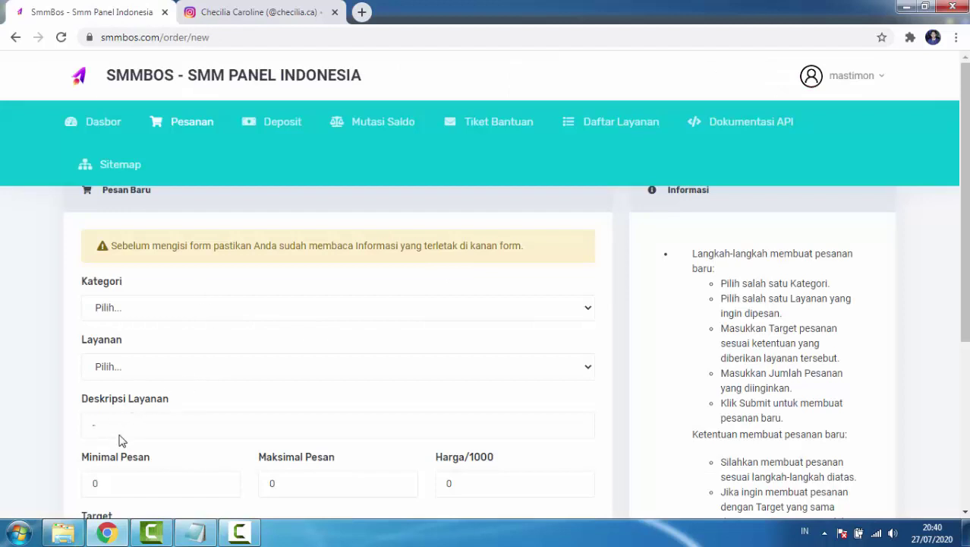
scroll(248, 428, down, 1)
scroll(114, 456, down, 1)
click(101, 399)
right_click(101, 399)
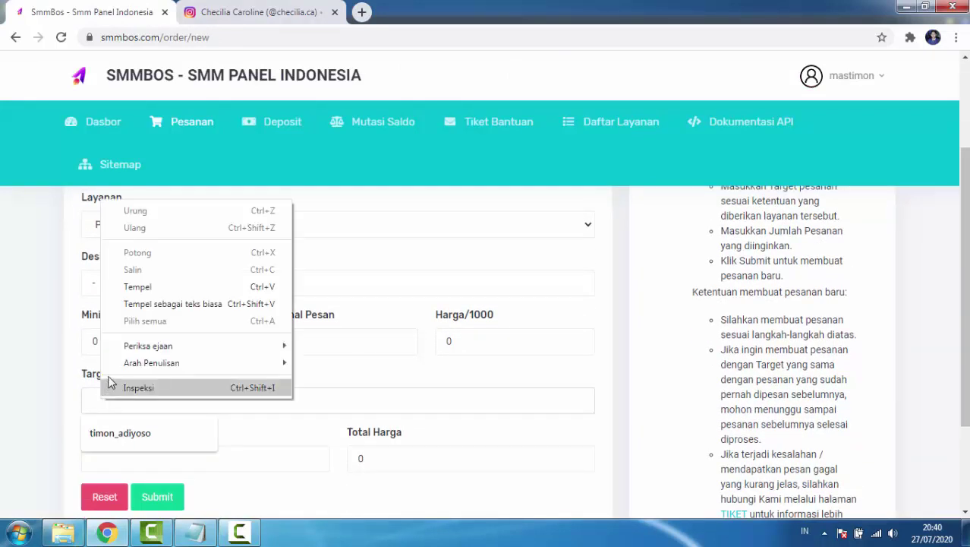
click(152, 303)
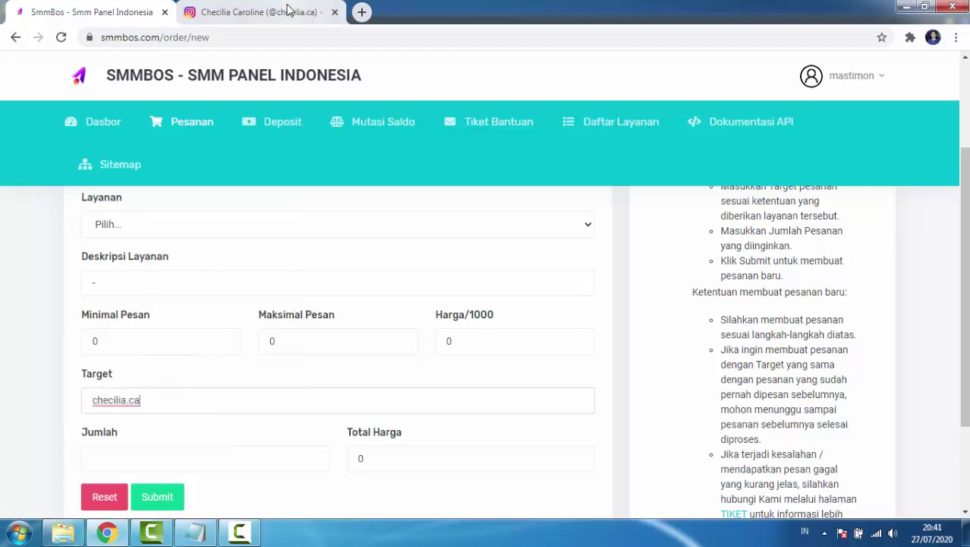
click(258, 11)
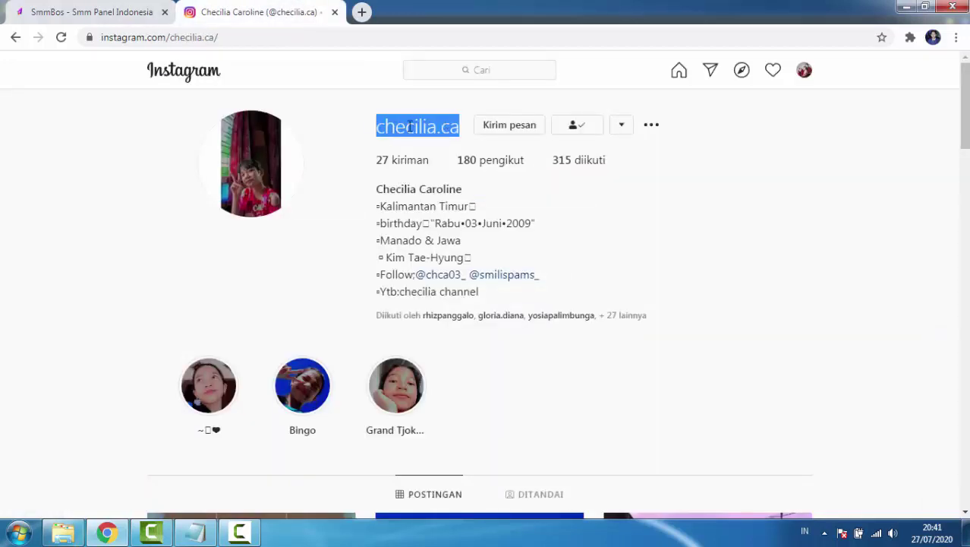
click(97, 194)
click(87, 15)
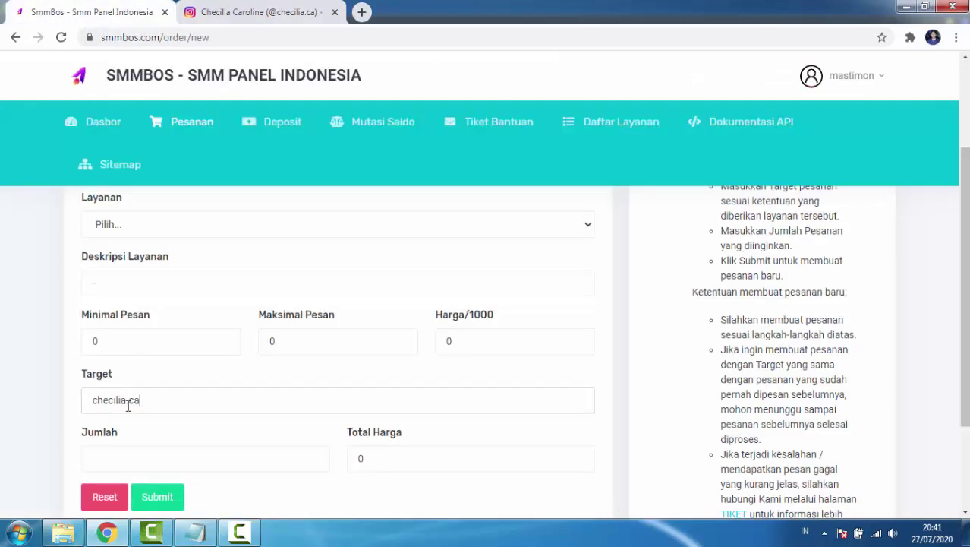
Step: Set the order's category to Instagram Followers [Garansi] and its service to Instagram Followers [100K] [R20]
scroll(186, 384, up, 2)
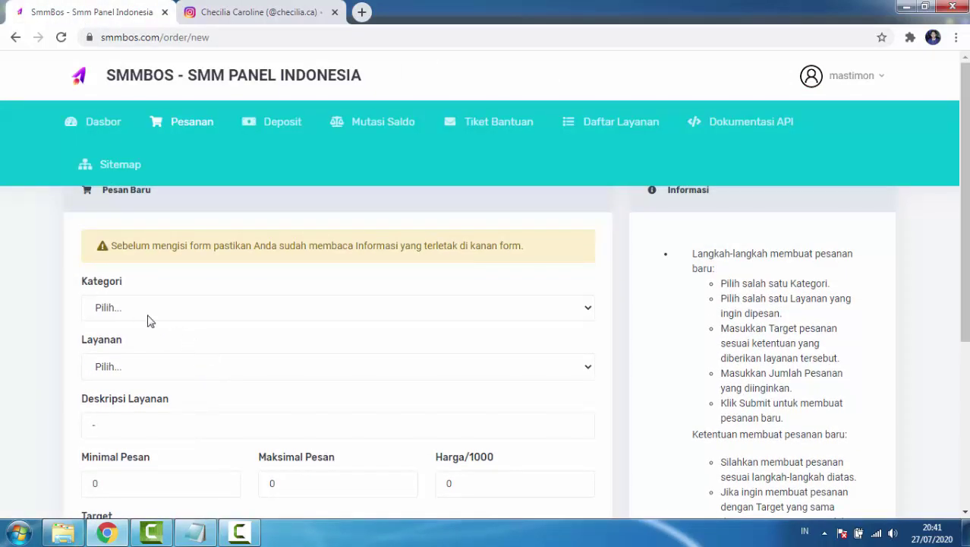
click(214, 316)
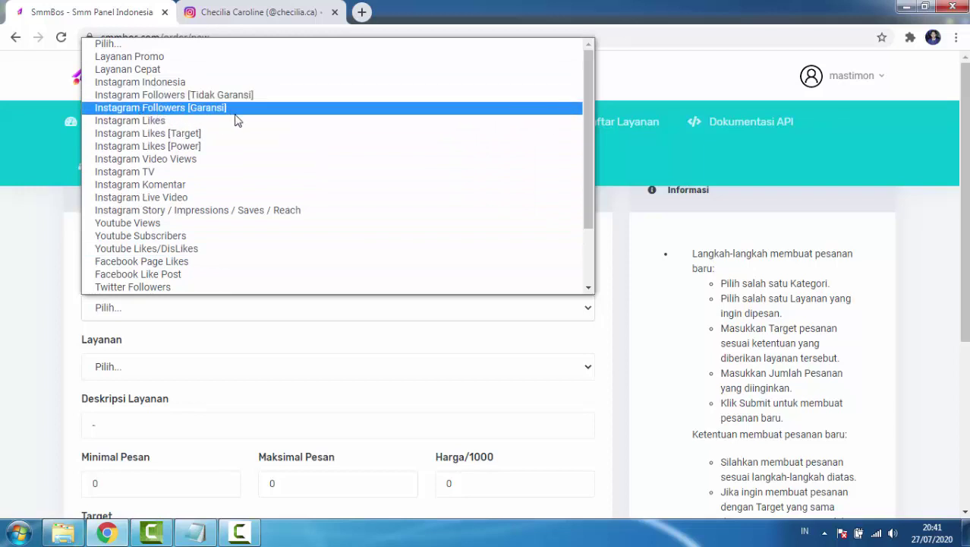
click(178, 112)
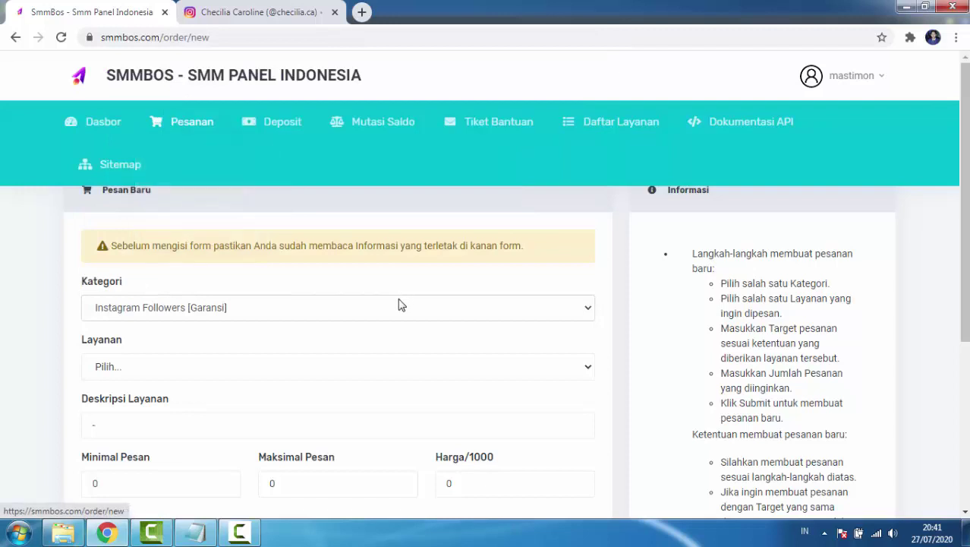
scroll(132, 384, down, 1)
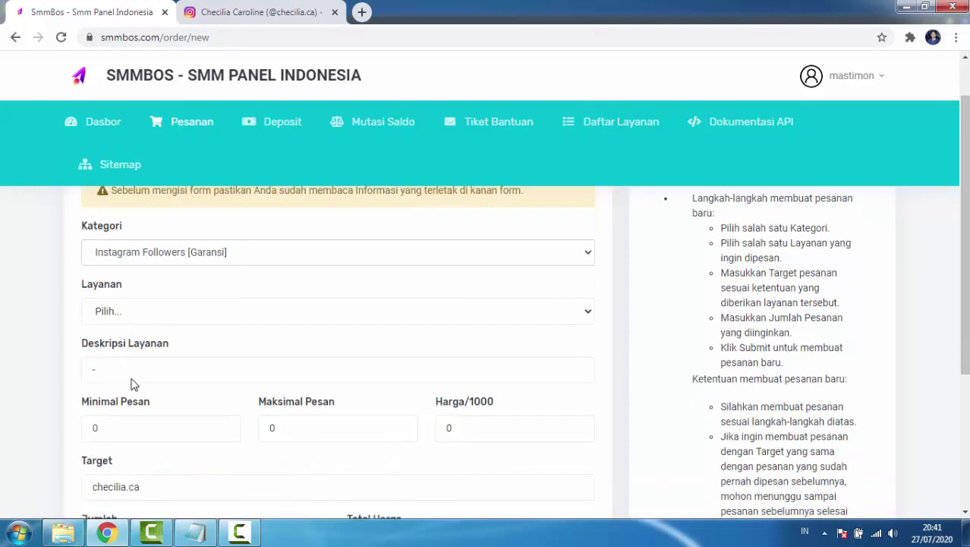
click(157, 302)
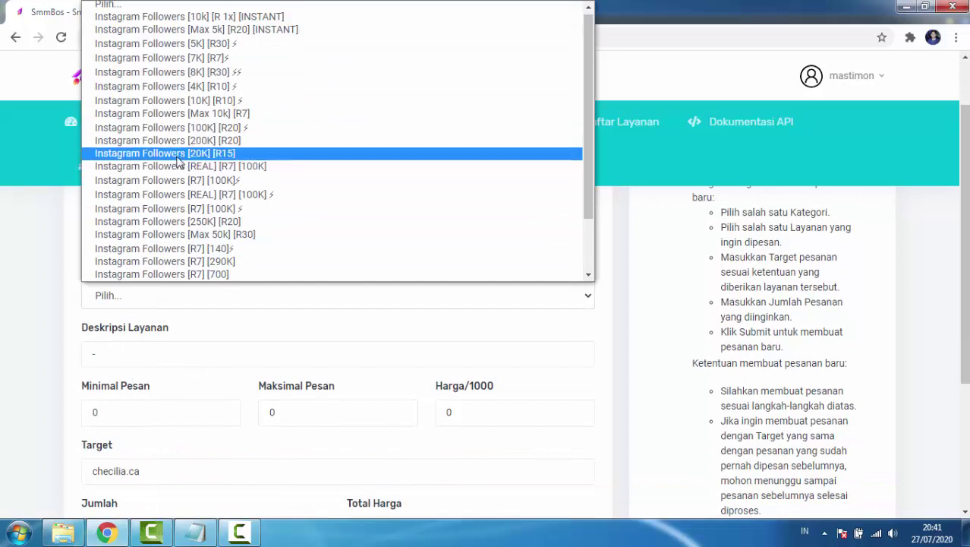
click(209, 134)
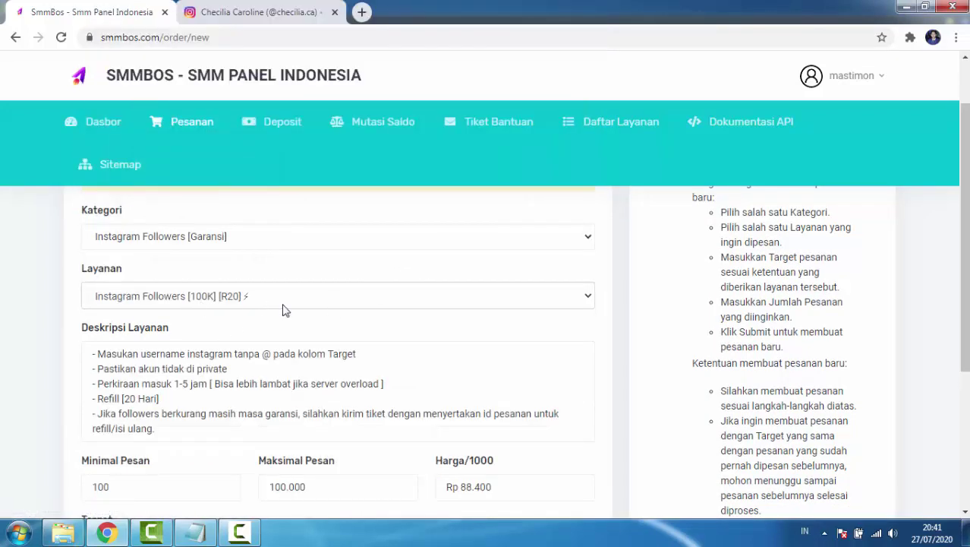
Step: Review the service's description, order limits and price per 1000, and set the order quantity (Jumlah) to 1000
scroll(296, 368, down, 1)
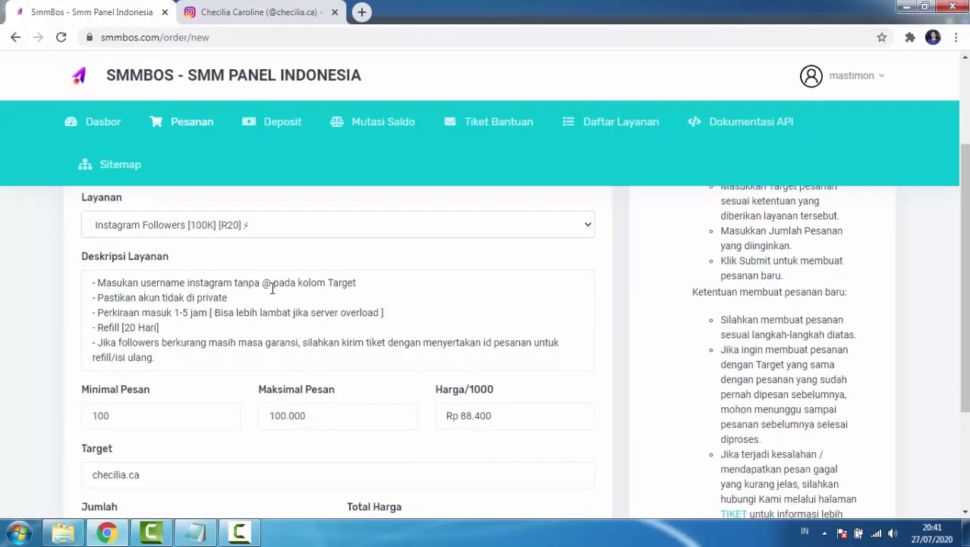
scroll(299, 446, down, 1)
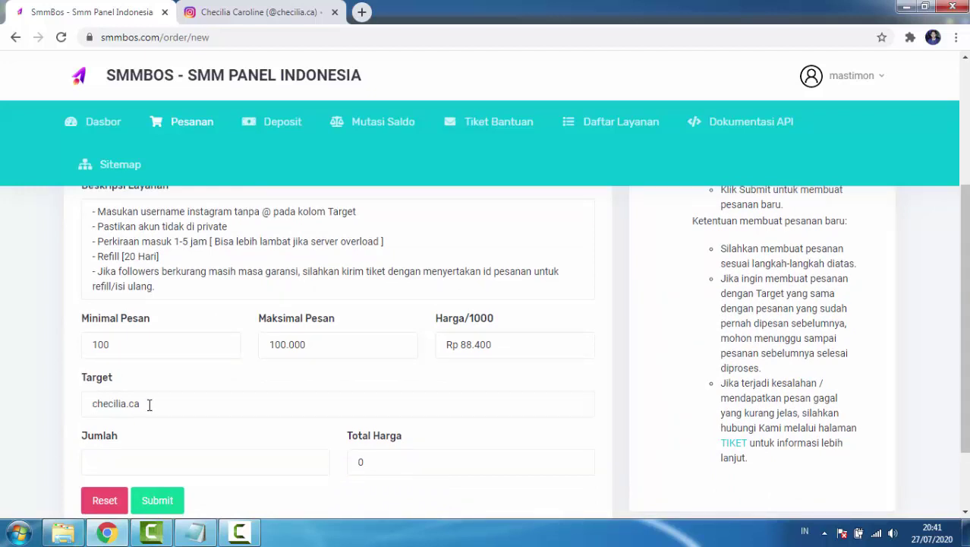
scroll(159, 404, up, 1)
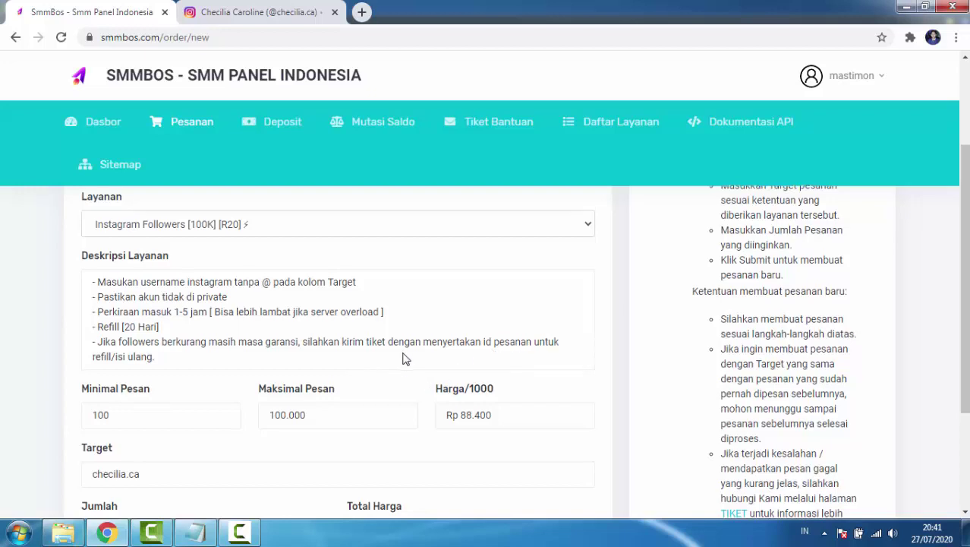
scroll(402, 358, down, 1)
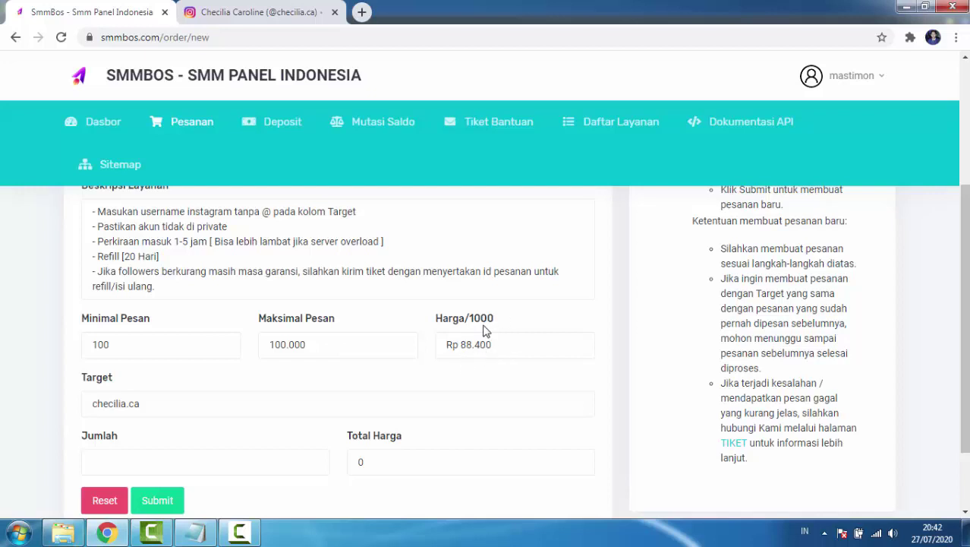
scroll(223, 394, down, 1)
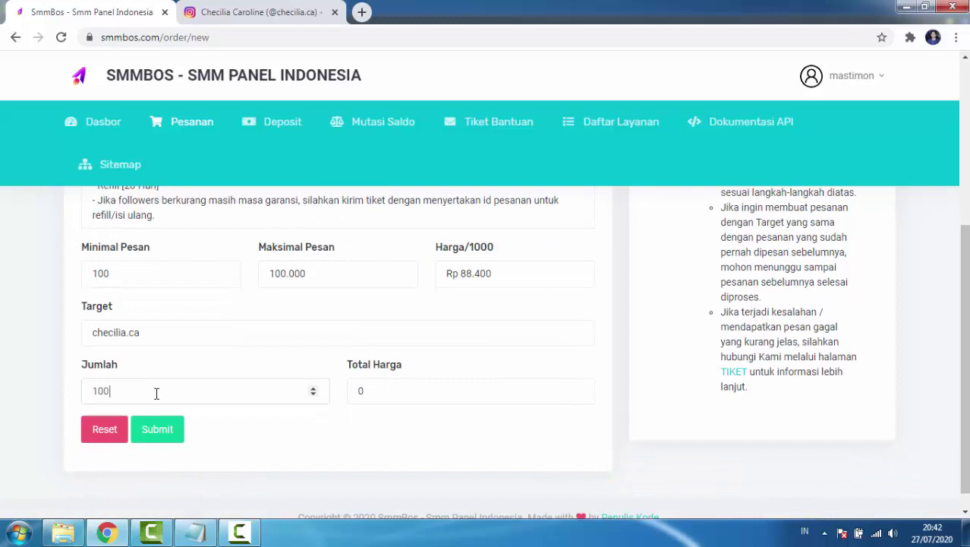
scroll(361, 434, down, 1)
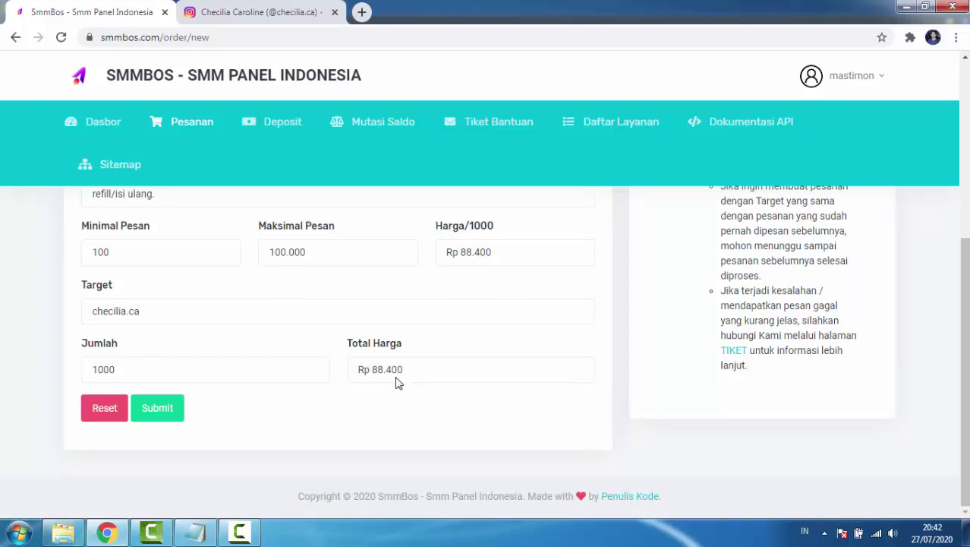
scroll(396, 382, up, 1)
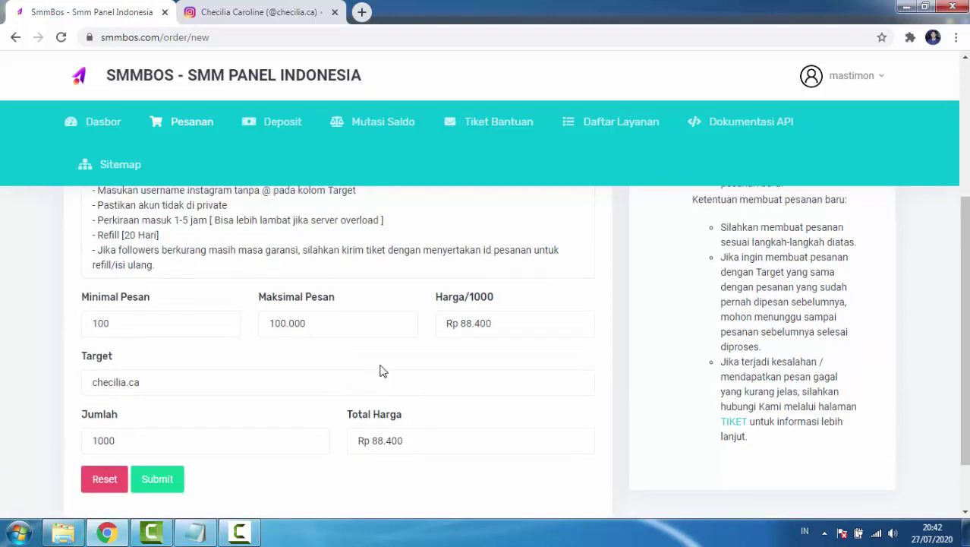
Step: Read the ordering steps under Informasi and the service description, and check the follower count on the Instagram profile
scroll(382, 371, up, 3)
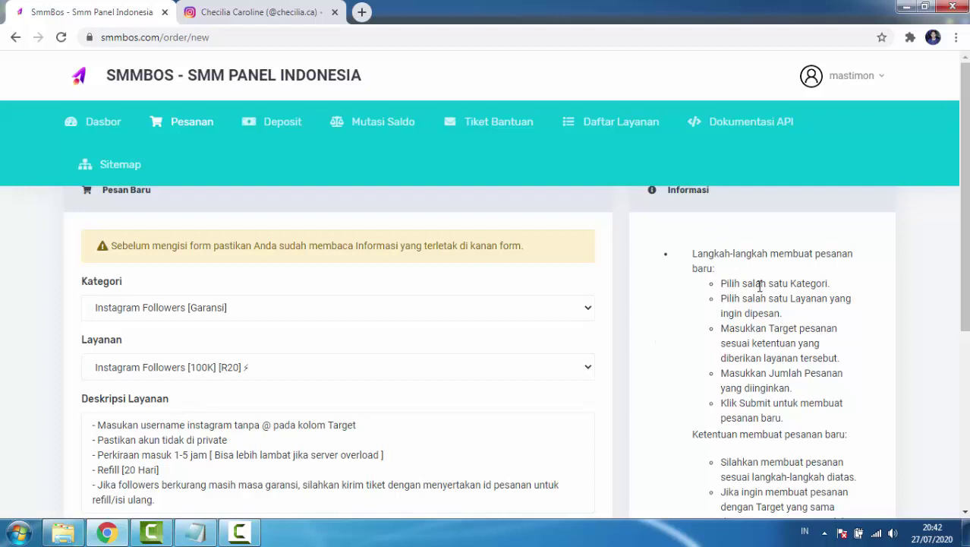
scroll(759, 285, down, 1)
scroll(758, 286, up, 1)
drag(721, 283, 815, 414)
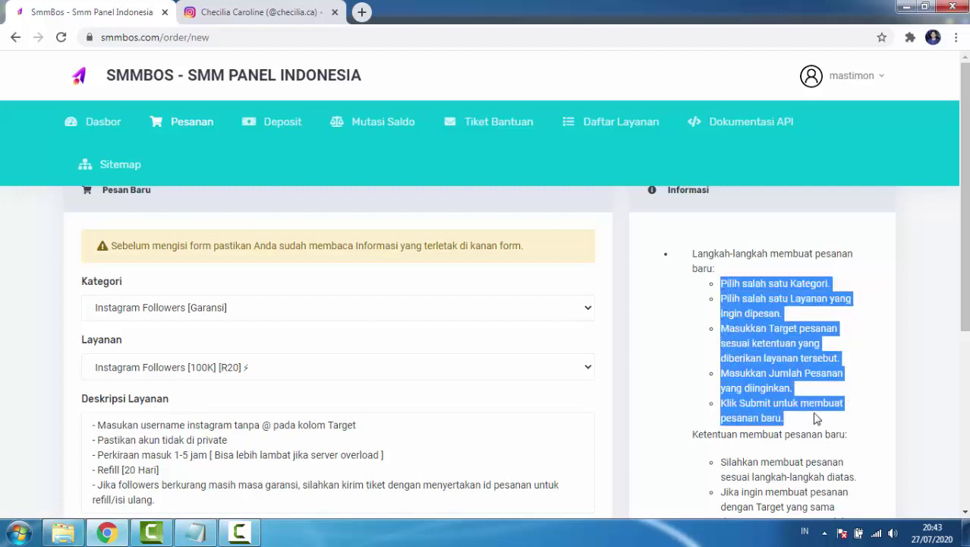
scroll(759, 406, down, 1)
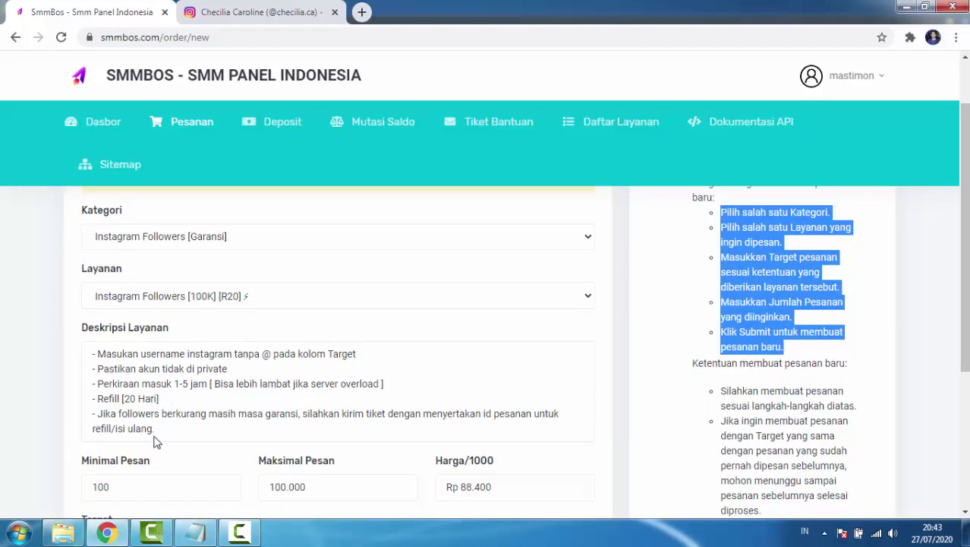
drag(160, 434, 88, 363)
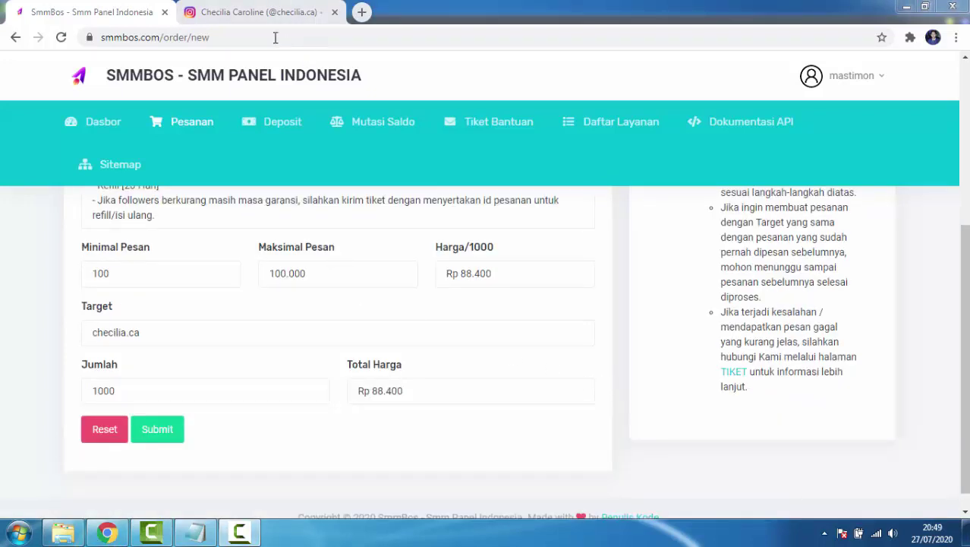
click(238, 14)
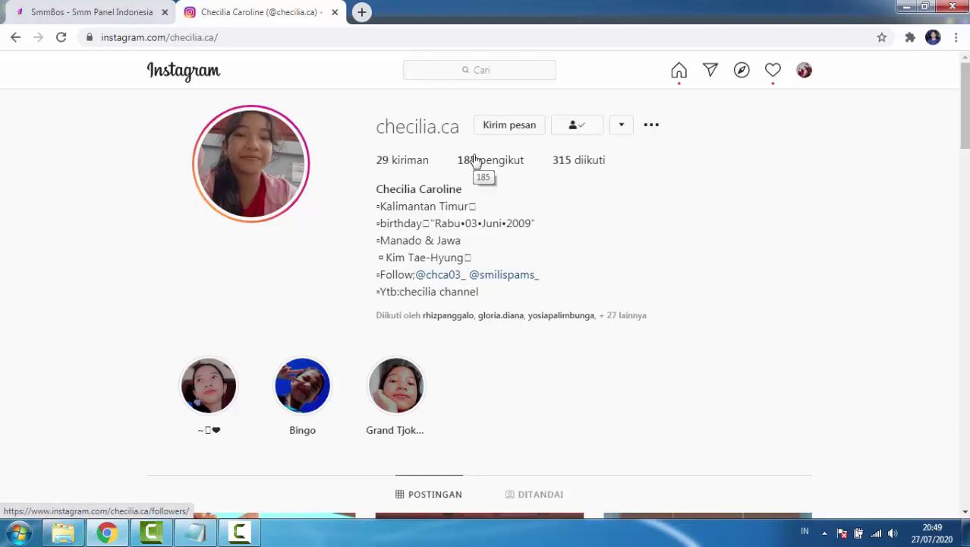
click(97, 13)
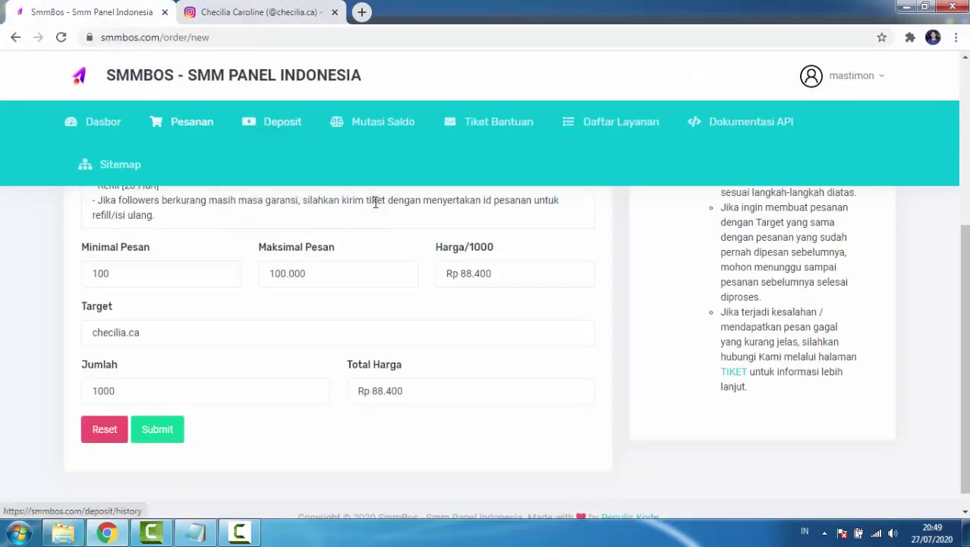
Step: Submit the follower order, dismiss the success message and check the order's status in its details
scroll(429, 369, down, 1)
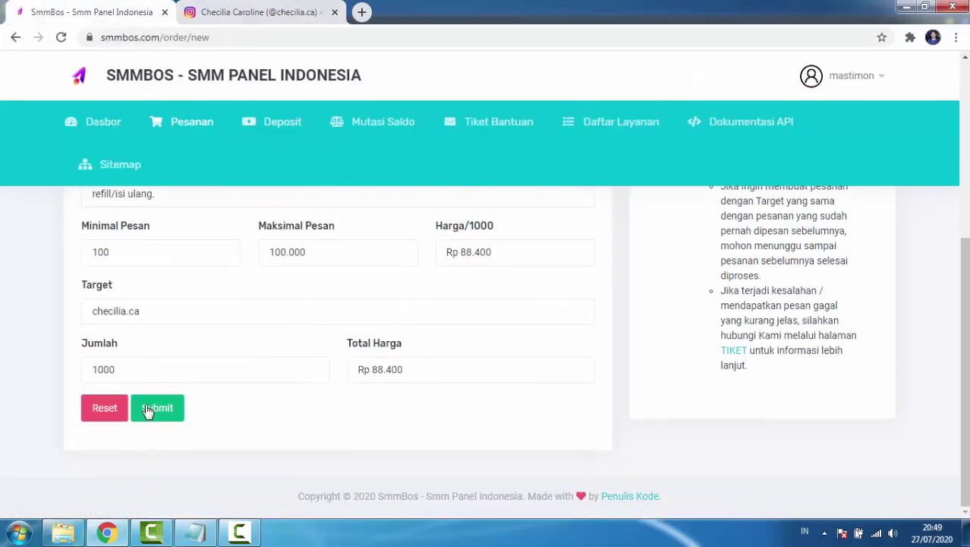
click(157, 409)
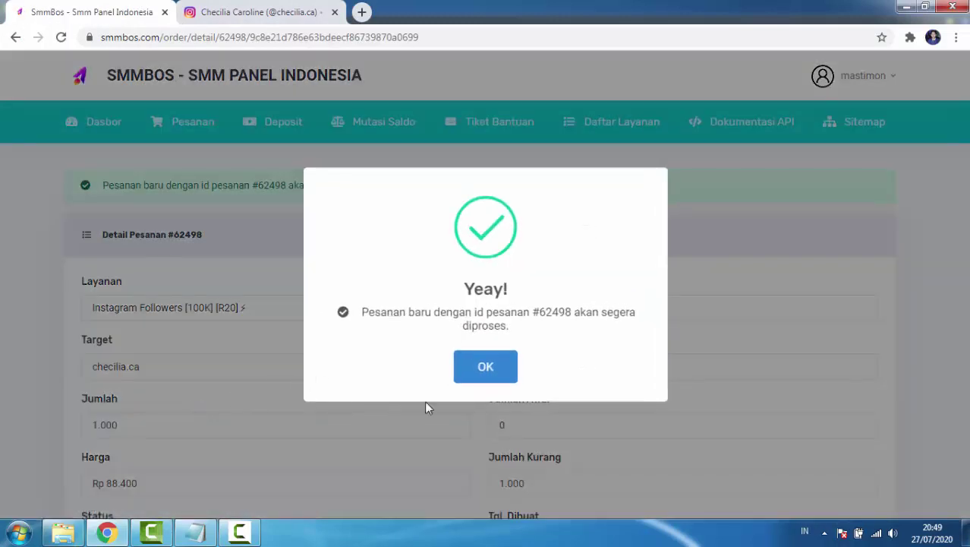
click(485, 367)
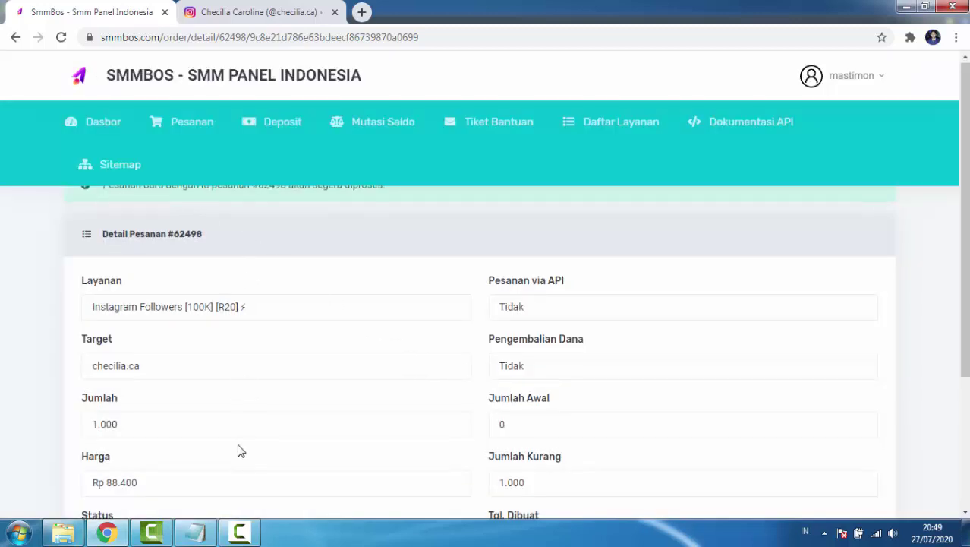
scroll(162, 473, down, 1)
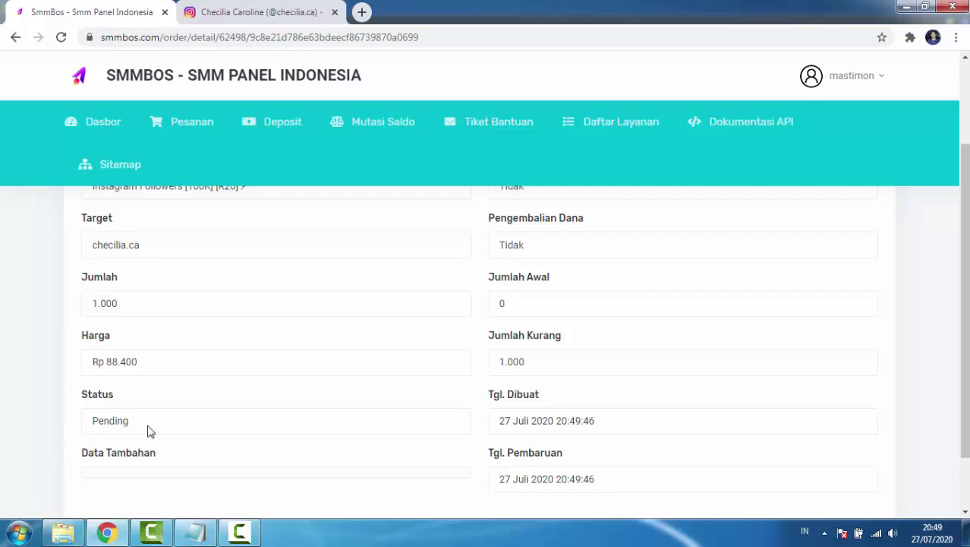
Step: Reload the target Instagram profile and check its follower count, returning to the order details in SmmBos
scroll(370, 365, up, 2)
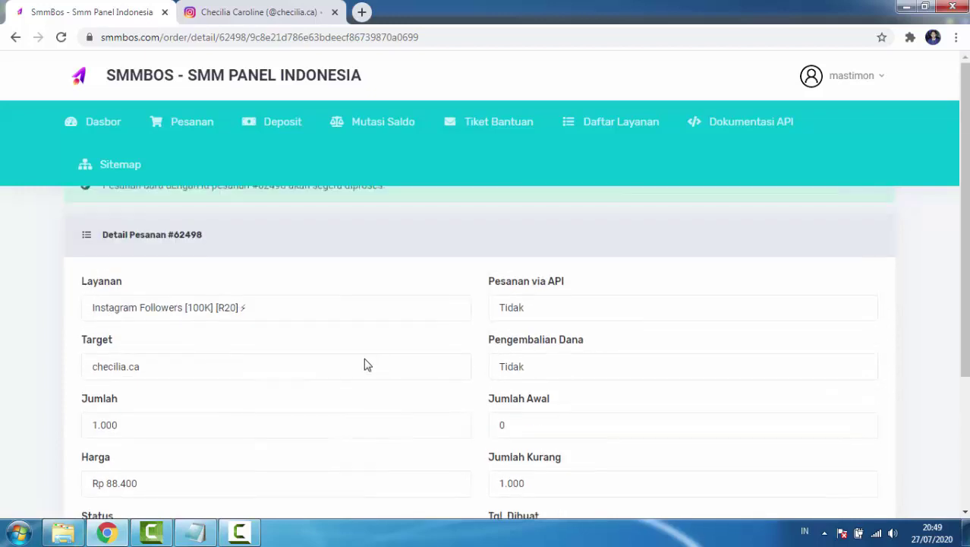
click(258, 11)
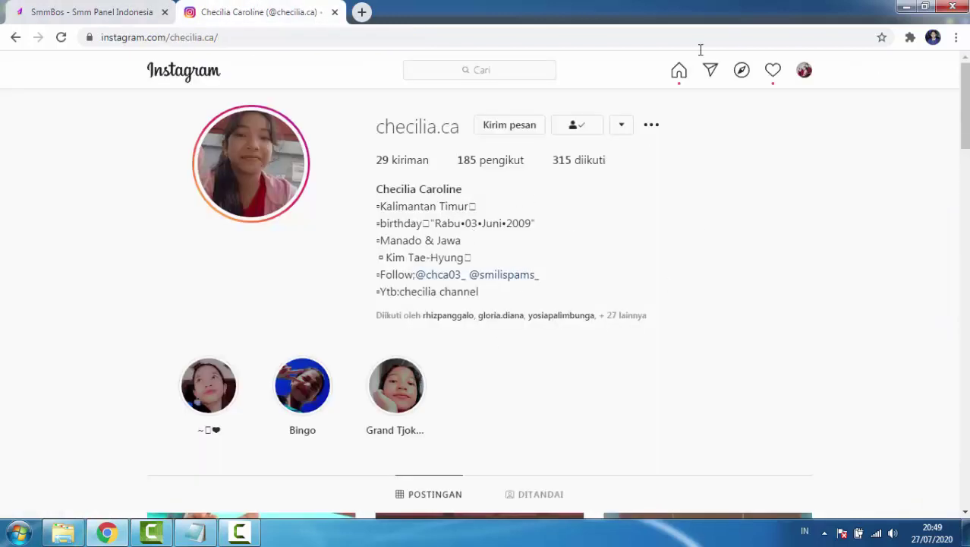
click(61, 37)
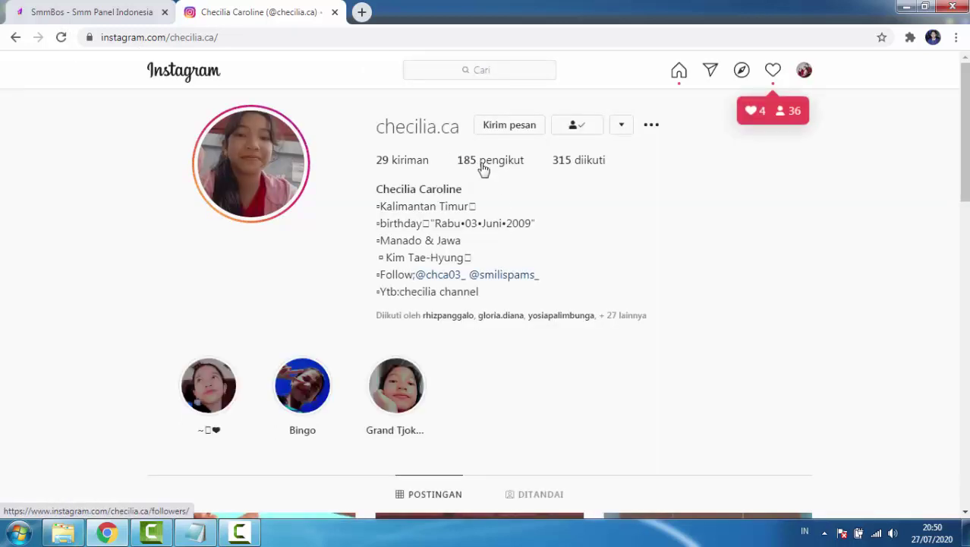
click(120, 15)
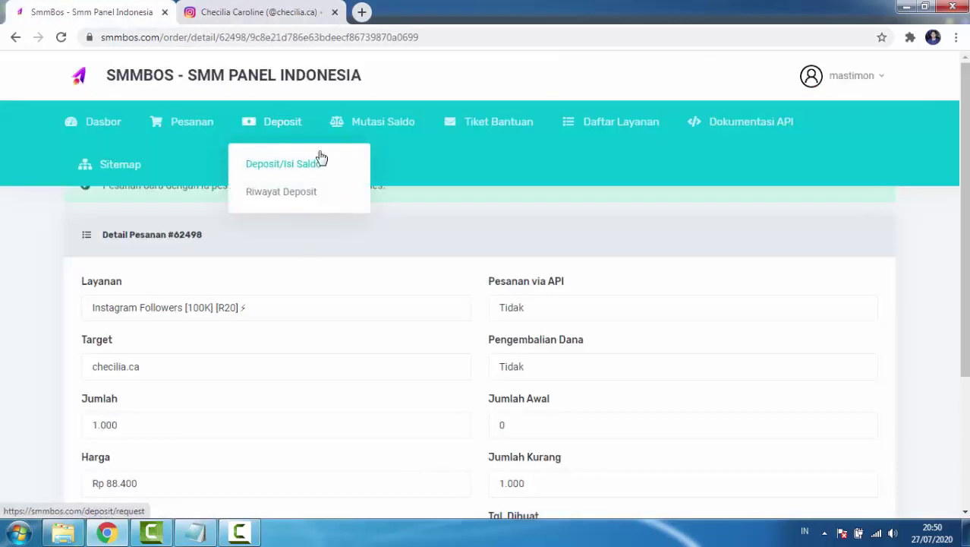
click(255, 13)
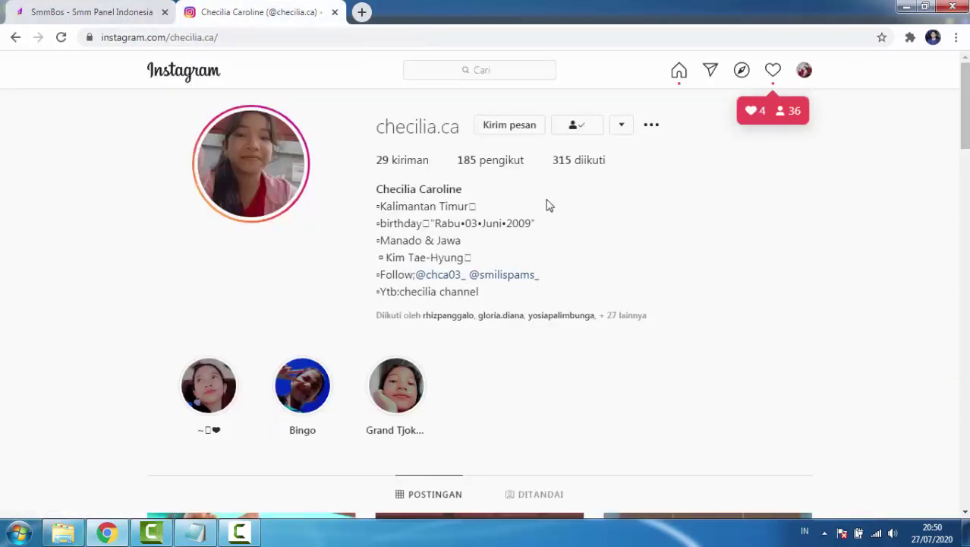
click(125, 16)
Step: Open the order history (Riwayat Pesanan) and highlight the ID of the follower order
mouse_move(156, 149)
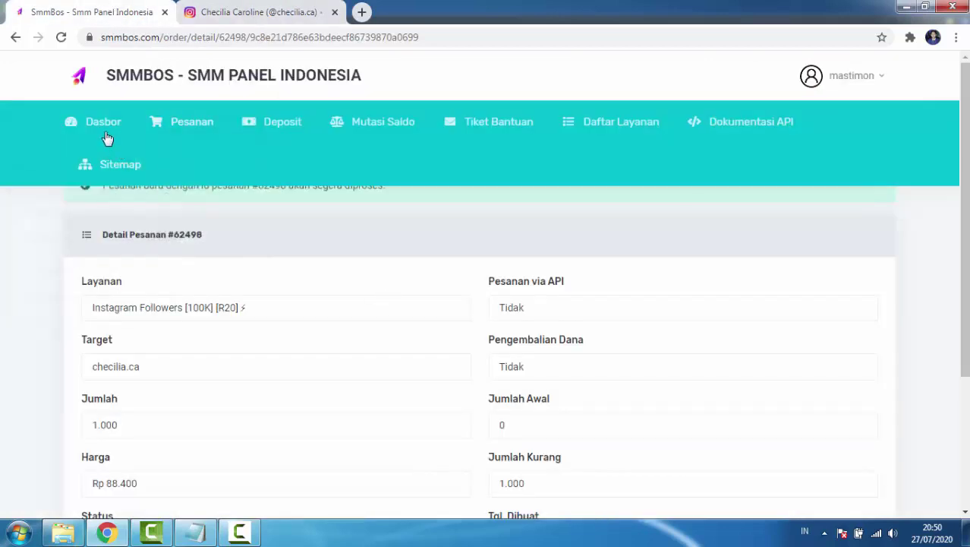
mouse_move(274, 126)
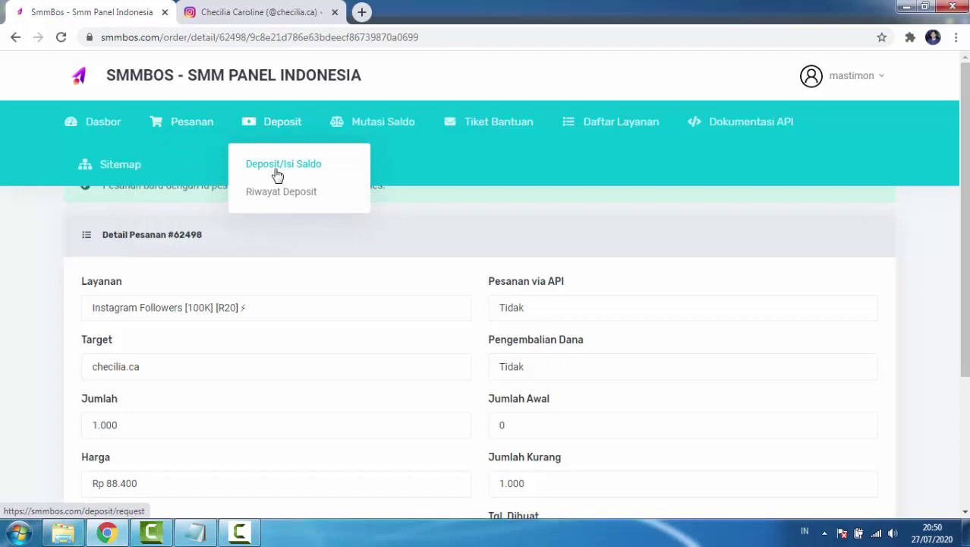
mouse_move(447, 137)
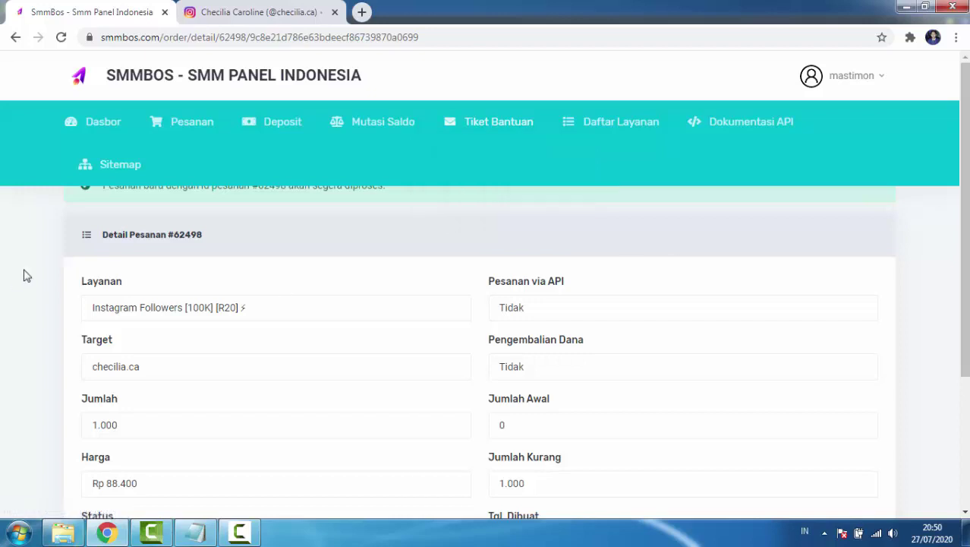
scroll(269, 190, down, 1)
mouse_move(183, 134)
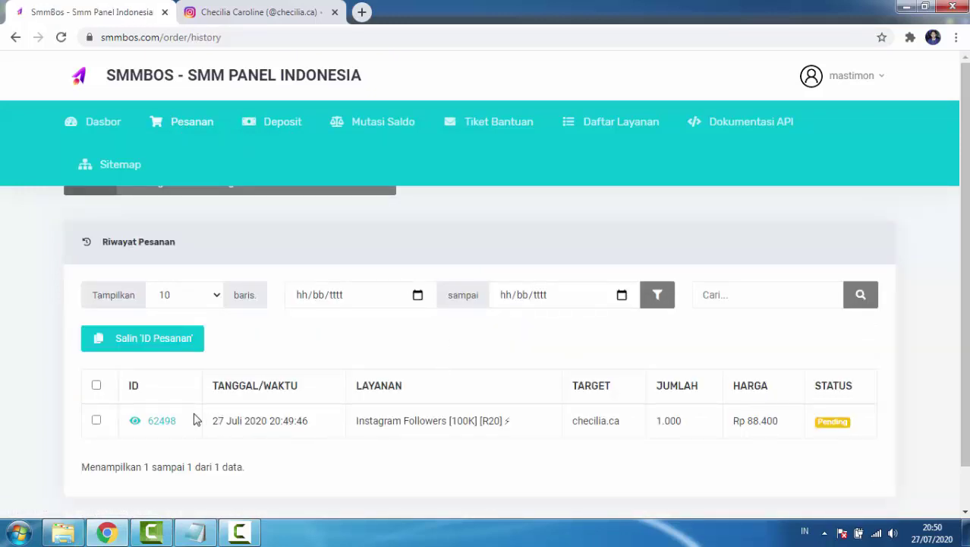
drag(186, 423, 146, 420)
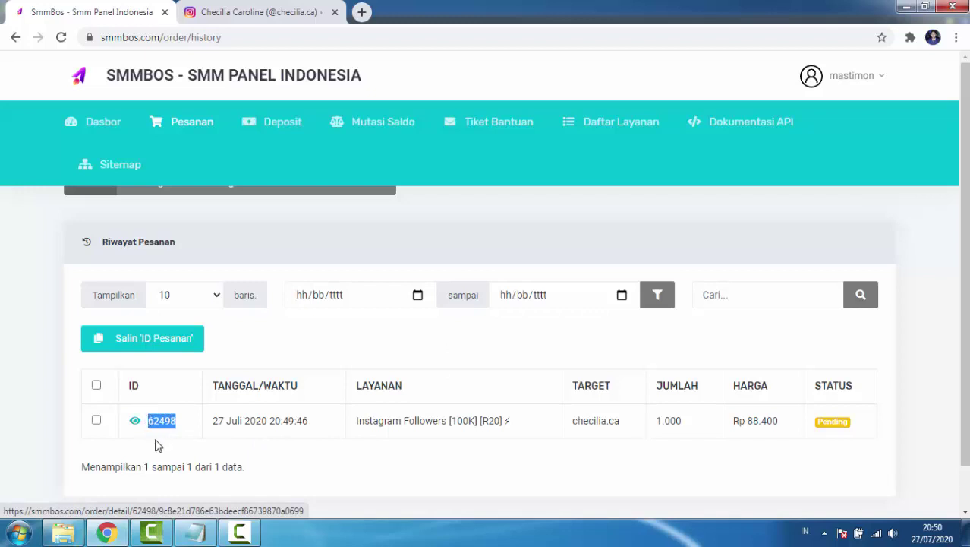
Step: Open the deposit history (Riwayat Deposit) and highlight the ID of the bank transfer deposit
mouse_move(493, 133)
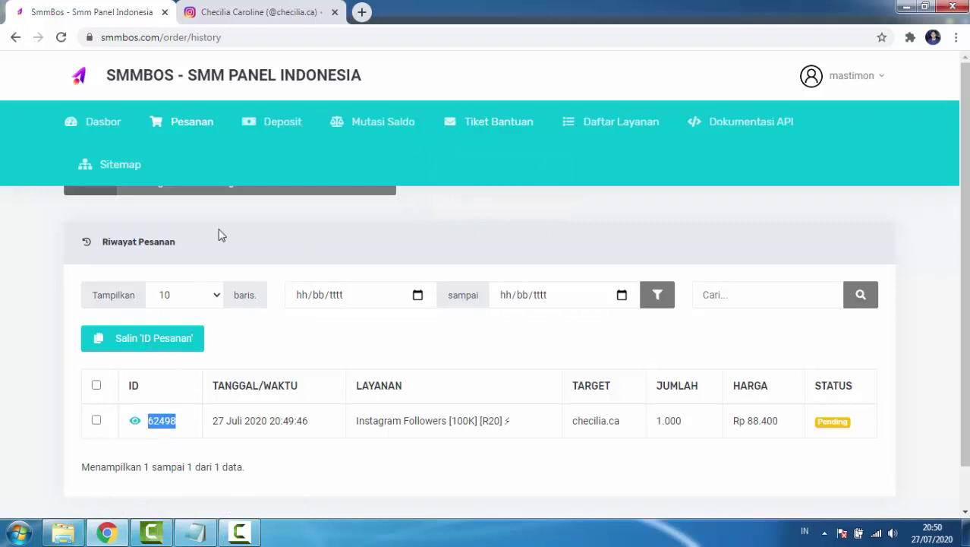
click(266, 127)
click(263, 195)
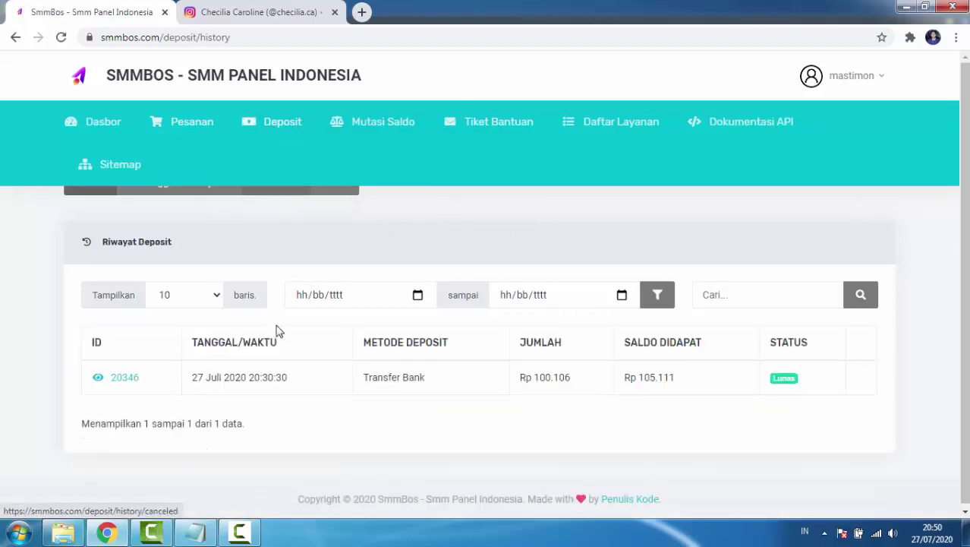
drag(146, 377, 110, 376)
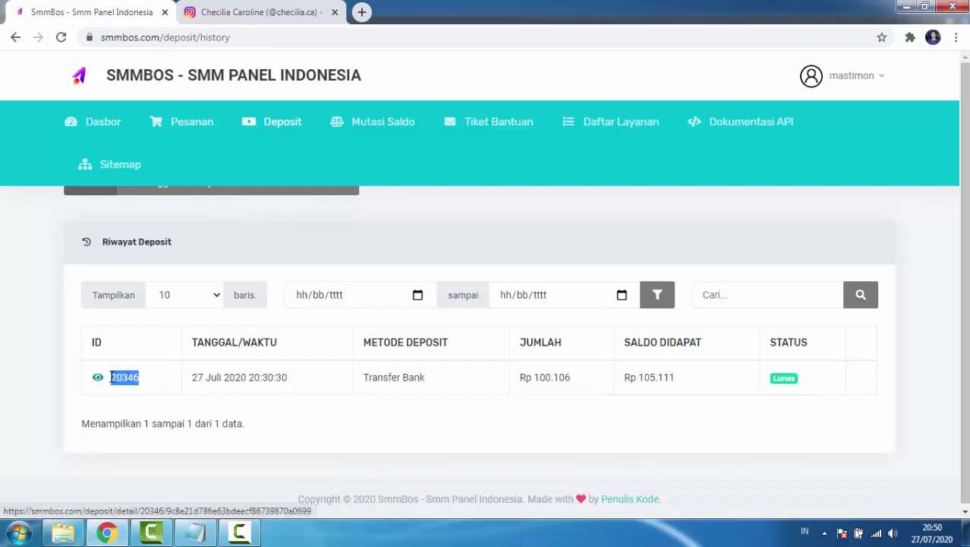
Step: Start a new support ticket with the subject "Deposit Tidak Masuk" and the type Deposit
mouse_move(496, 125)
click(478, 165)
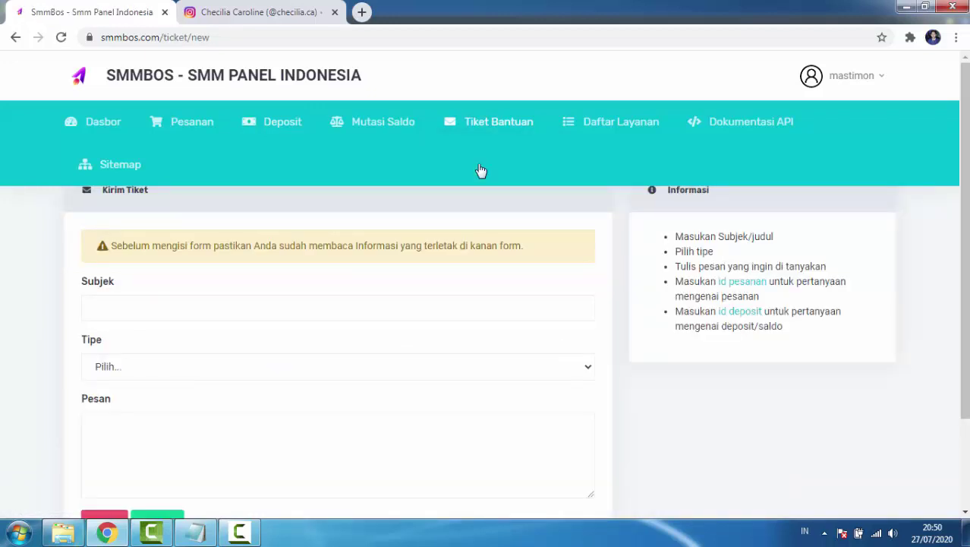
click(147, 305)
text(Deposit Tidak Masu)
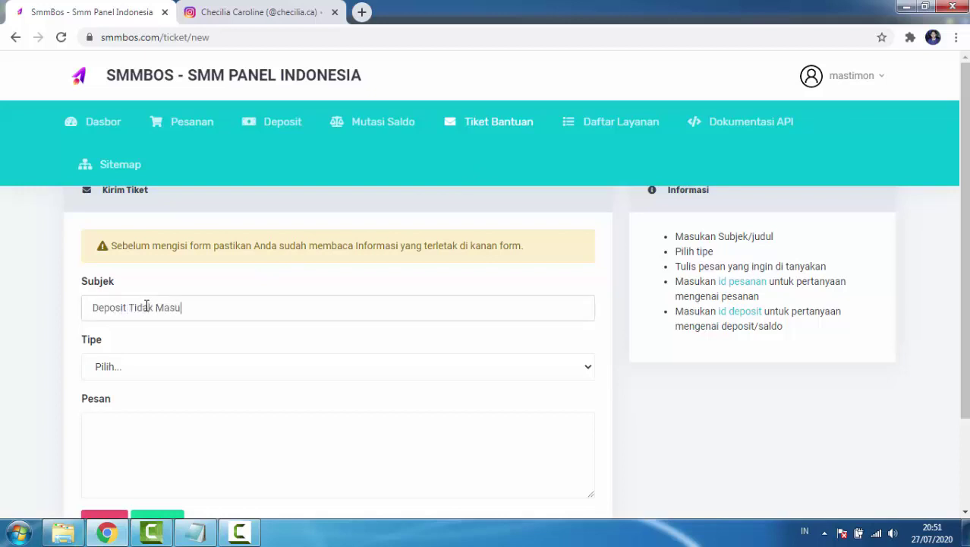
text(k)
click(190, 124)
click(158, 366)
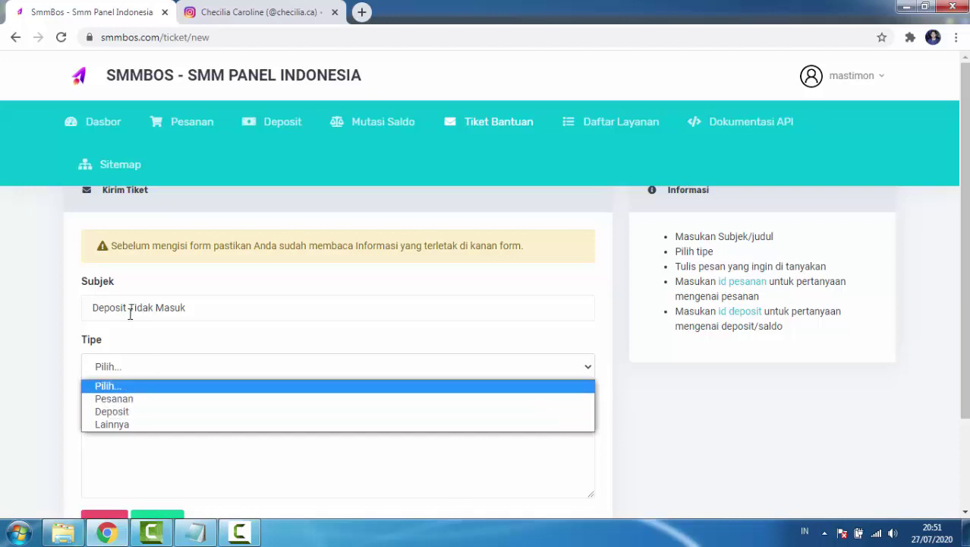
click(119, 412)
Step: Write "Mohon Deposit di cek belum masuk ID" as the support ticket's message (Pesan)
scroll(204, 391, down, 1)
click(142, 373)
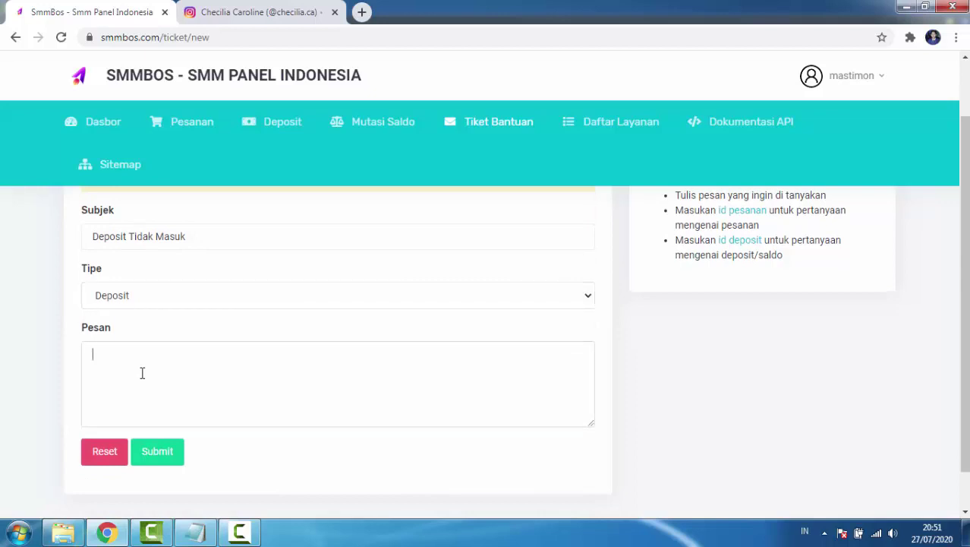
text(Mohon Deposit di cek belum masuk ID)
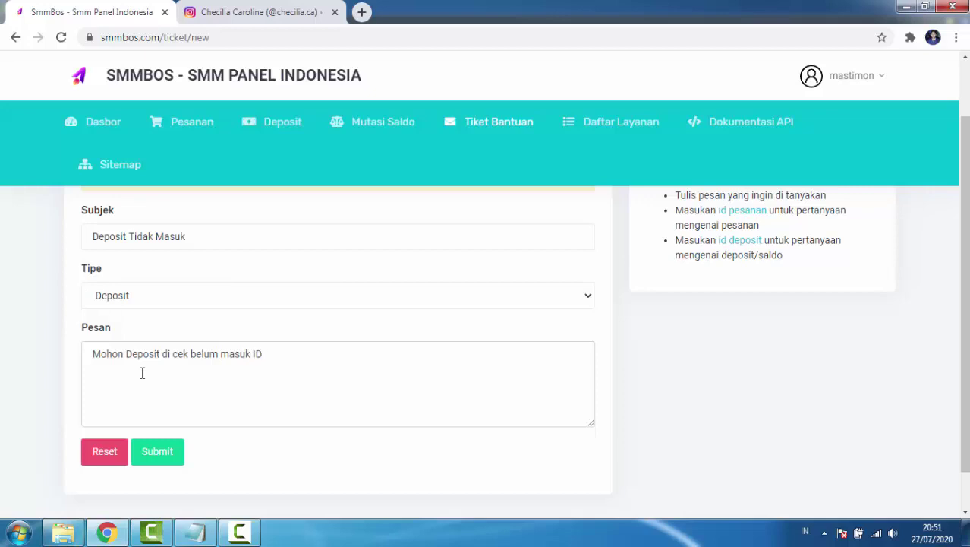
mouse_move(191, 125)
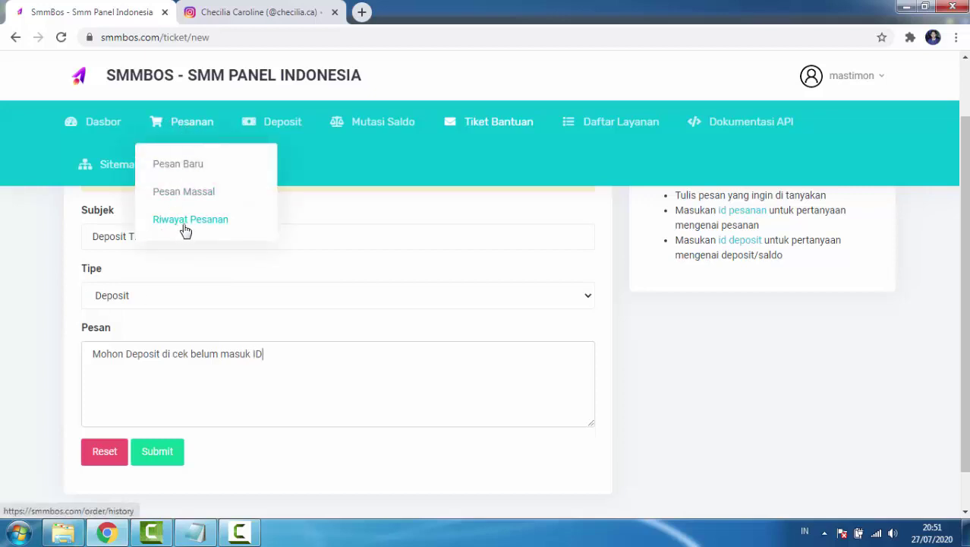
mouse_move(279, 127)
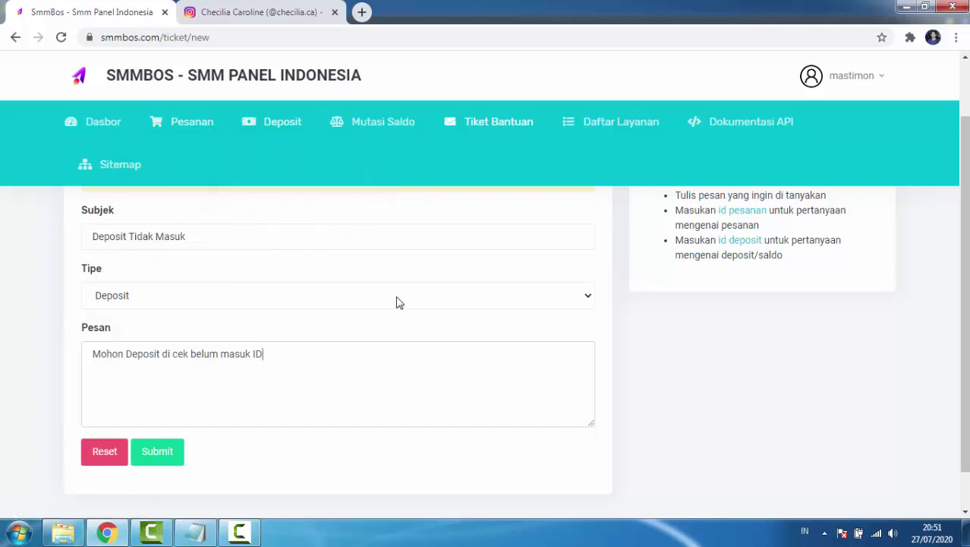
mouse_move(498, 139)
scroll(280, 226, up, 1)
Step: Refresh the target Instagram profile and compare its follower count with the starting count on the sticky note
click(234, 6)
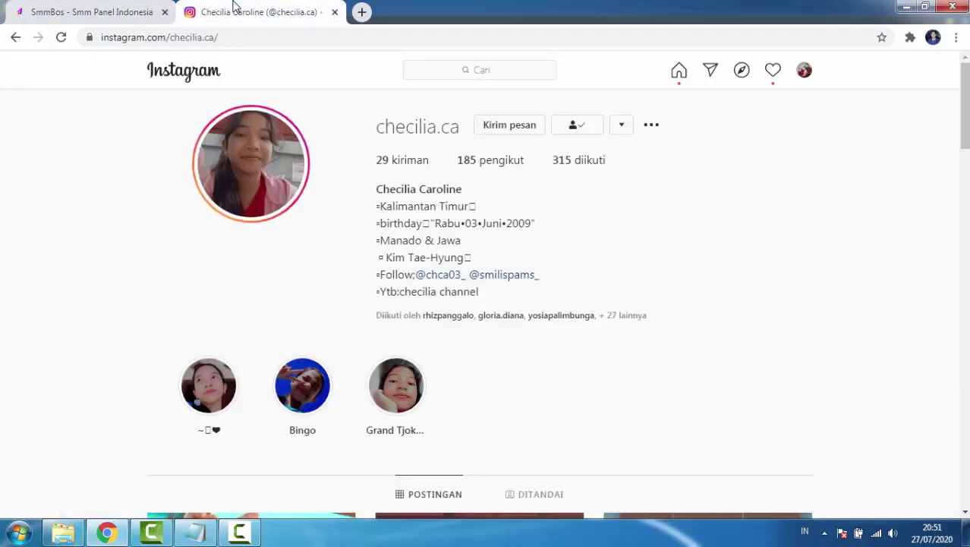
click(64, 42)
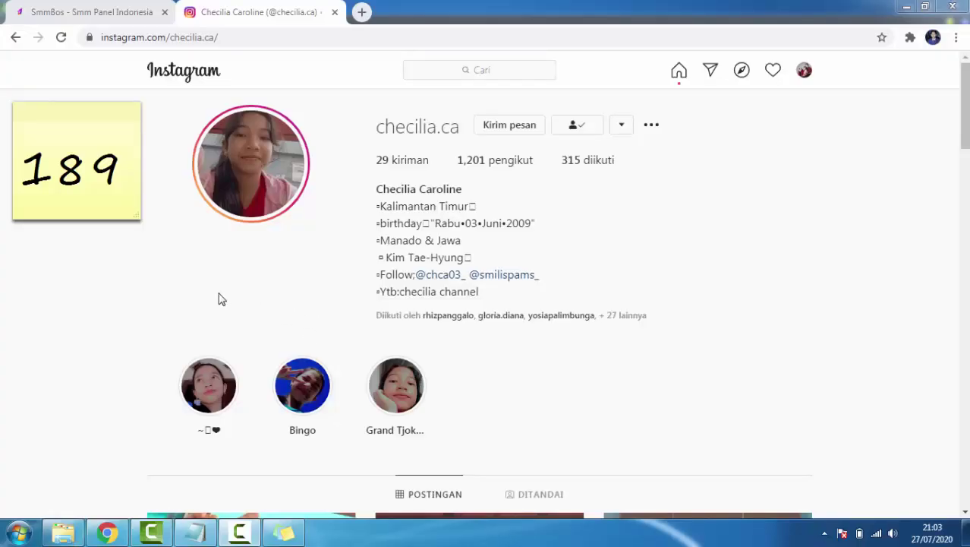
click(80, 168)
drag(22, 171, 110, 172)
click(86, 171)
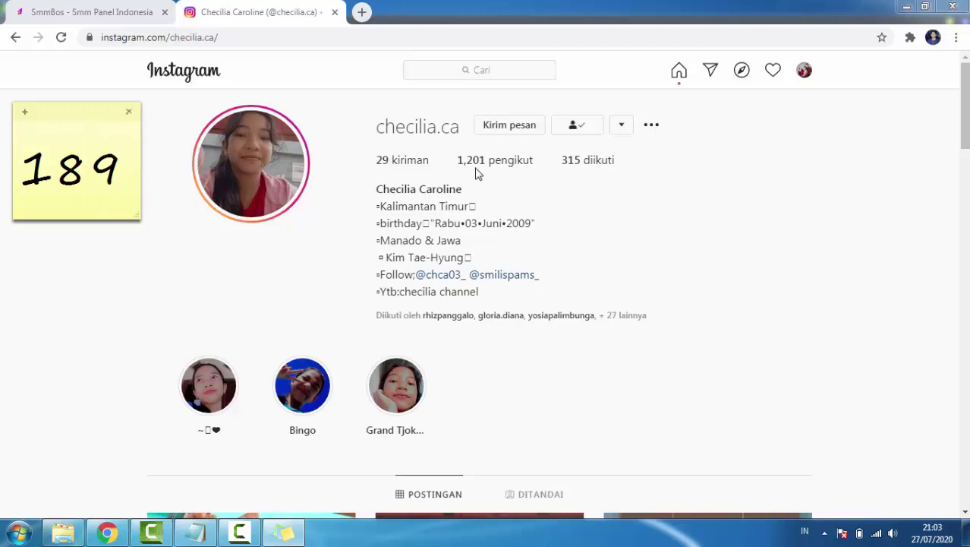
click(761, 189)
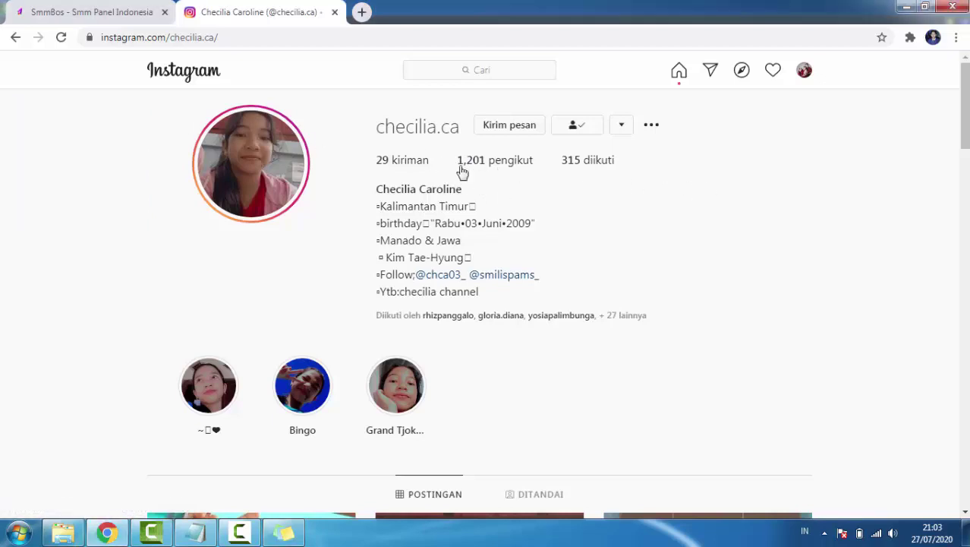
Step: Refresh the Instagram profile again, glance at the SmmBos ticket form and recheck the profile's follower count
click(60, 36)
click(108, 15)
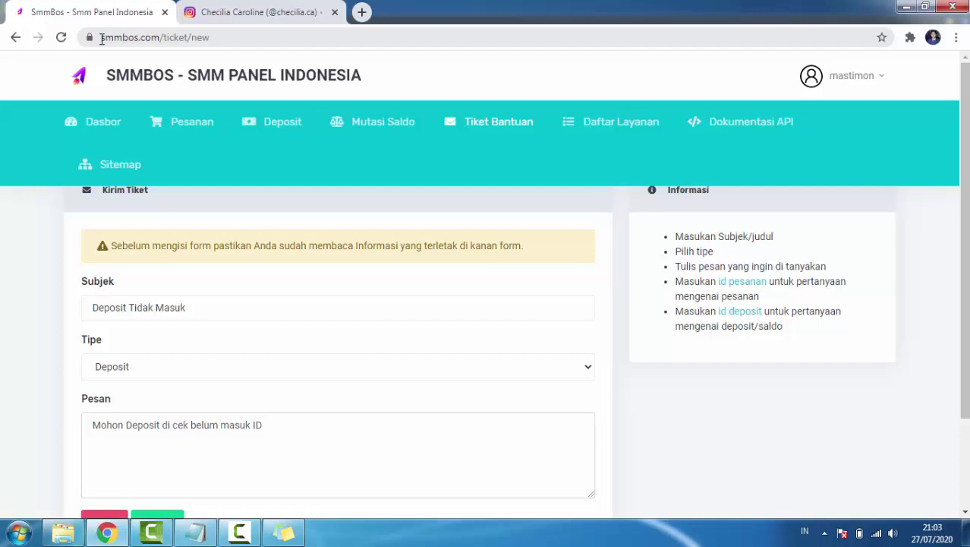
click(226, 14)
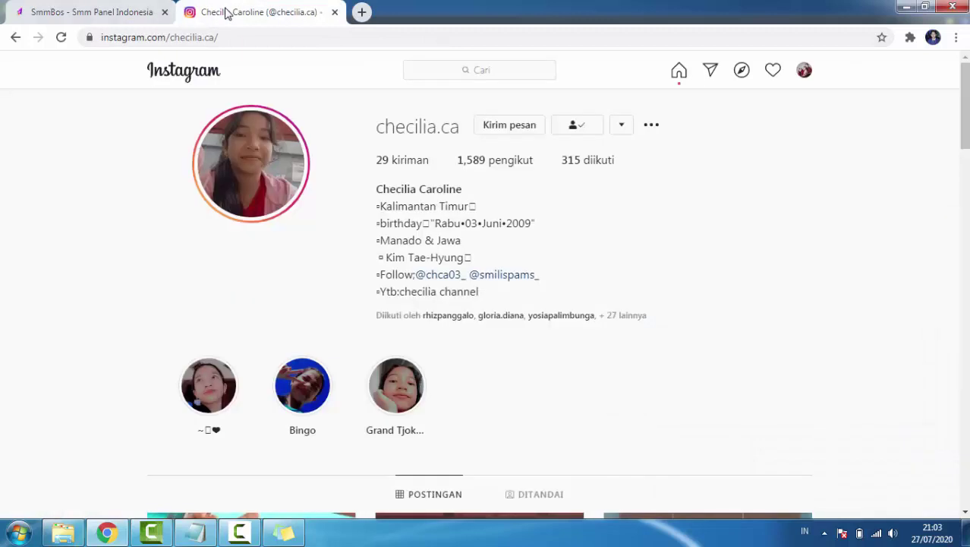